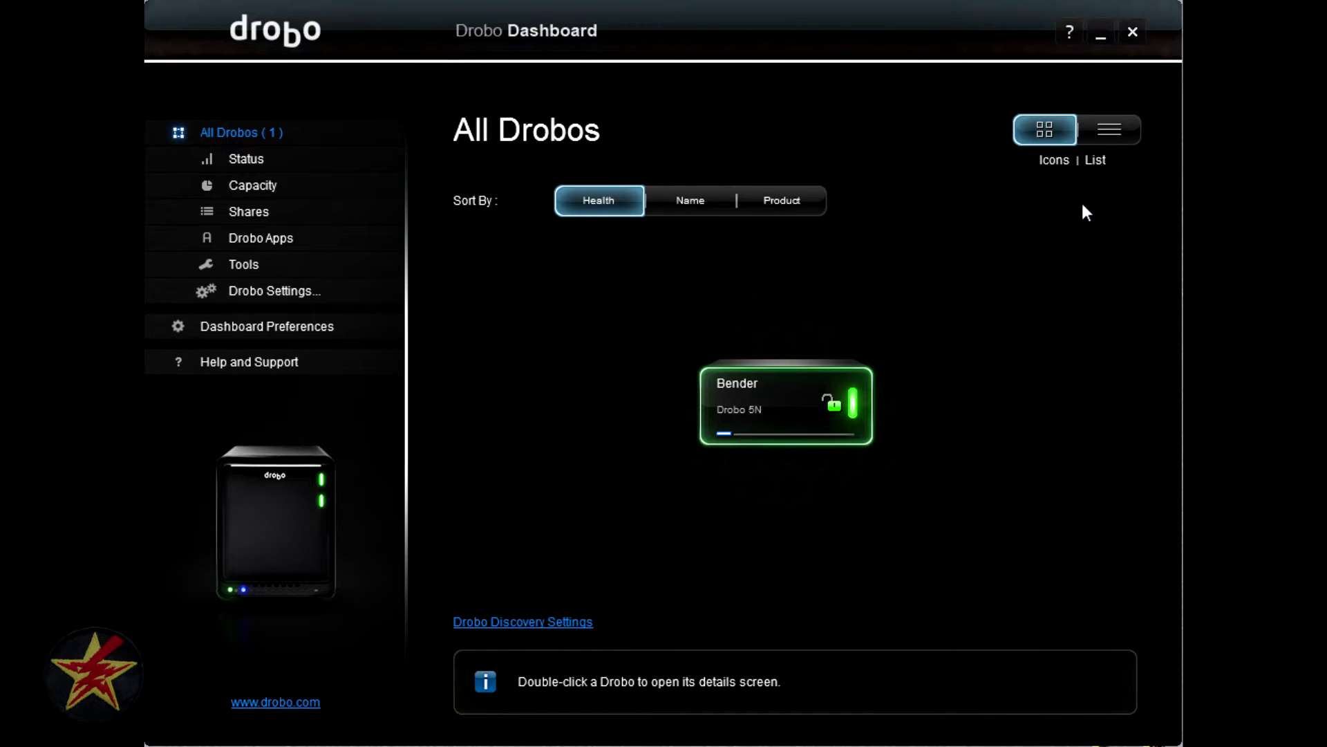
Clear the selection of the Bender Drobo 5N card in the All Drobos view
left_click(977, 367)
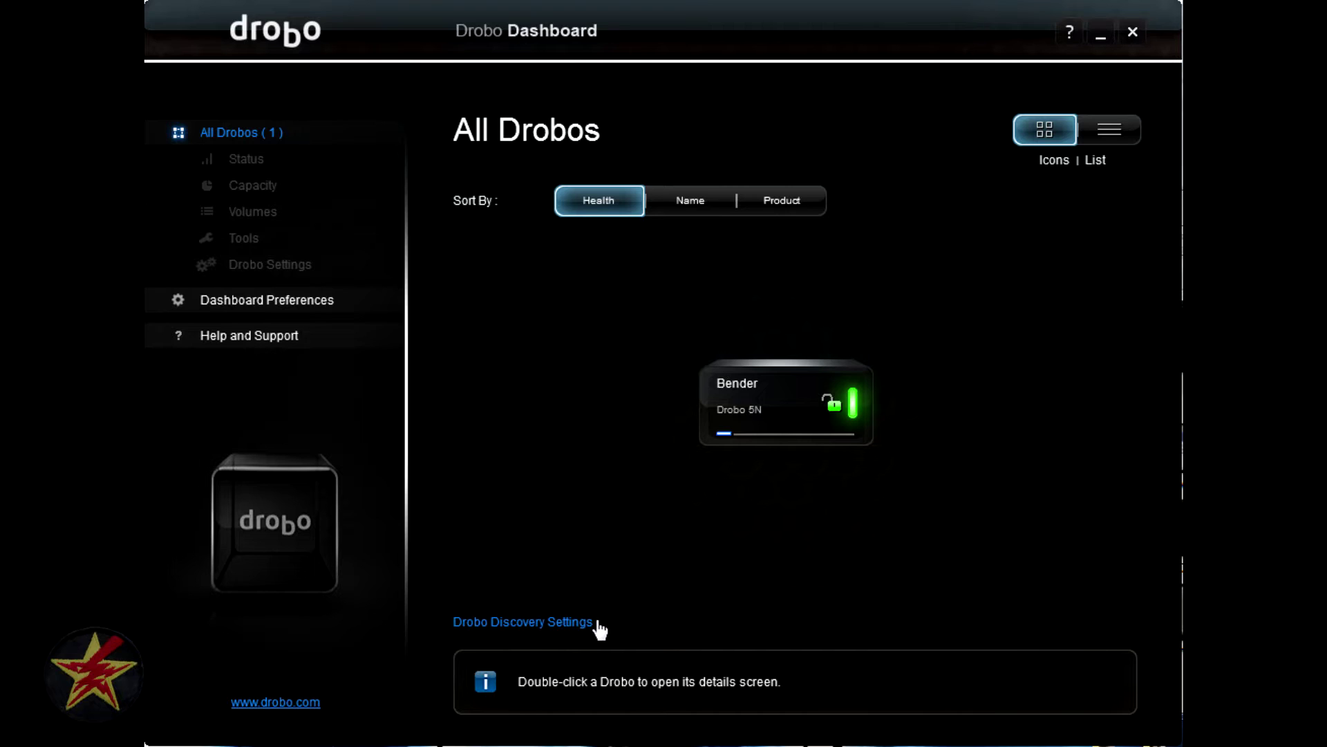
Review Drobo Discovery Settings: auto-discovery enabled, no manually added Drobos
left_click(568, 626)
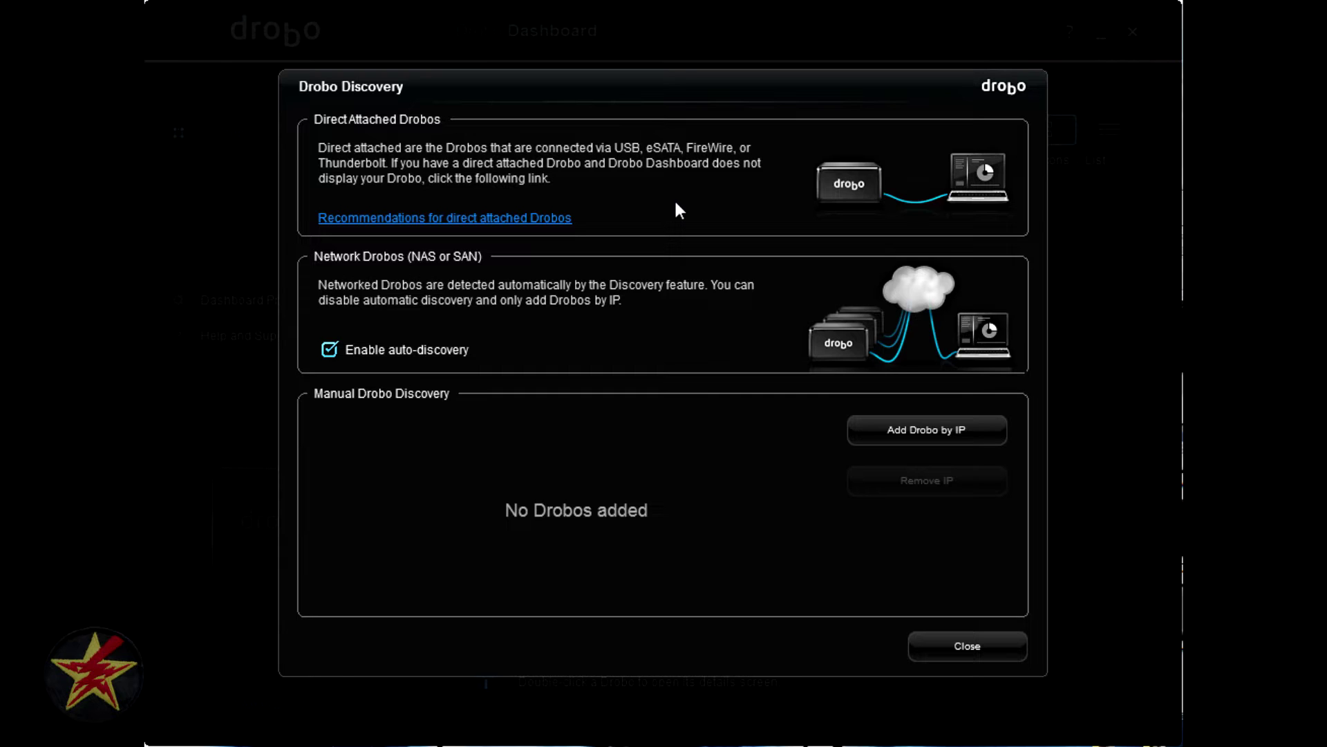
left_click(979, 649)
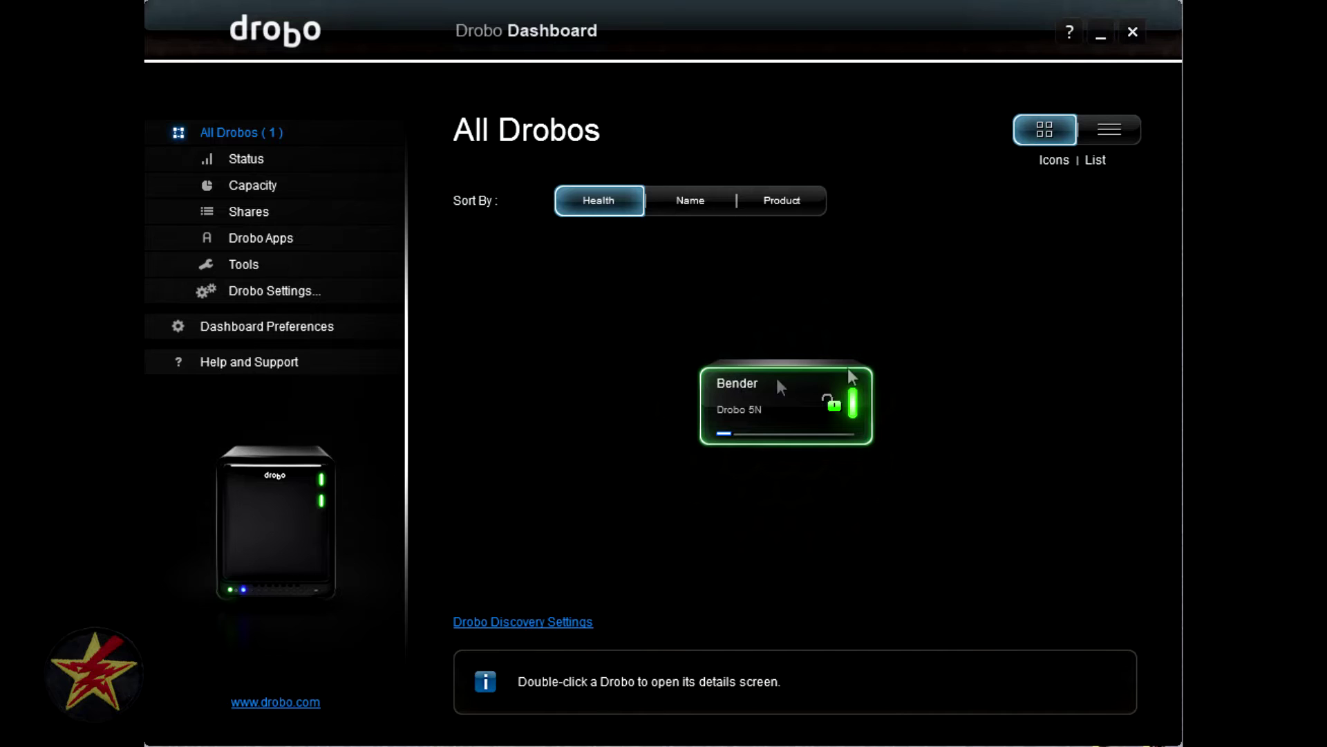
Show Bender's Status page and select its name, firmware 3.1.1 and active interface values
left_click(331, 166)
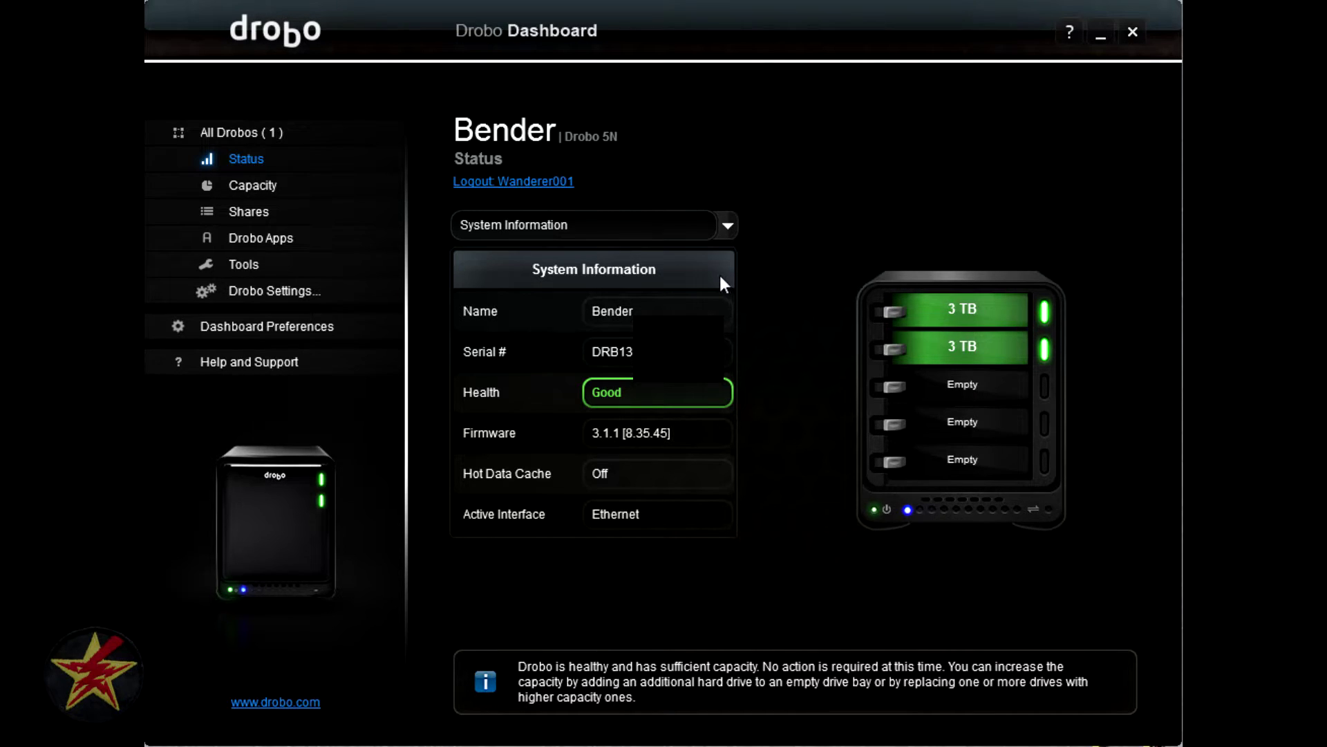
double_click(653, 312)
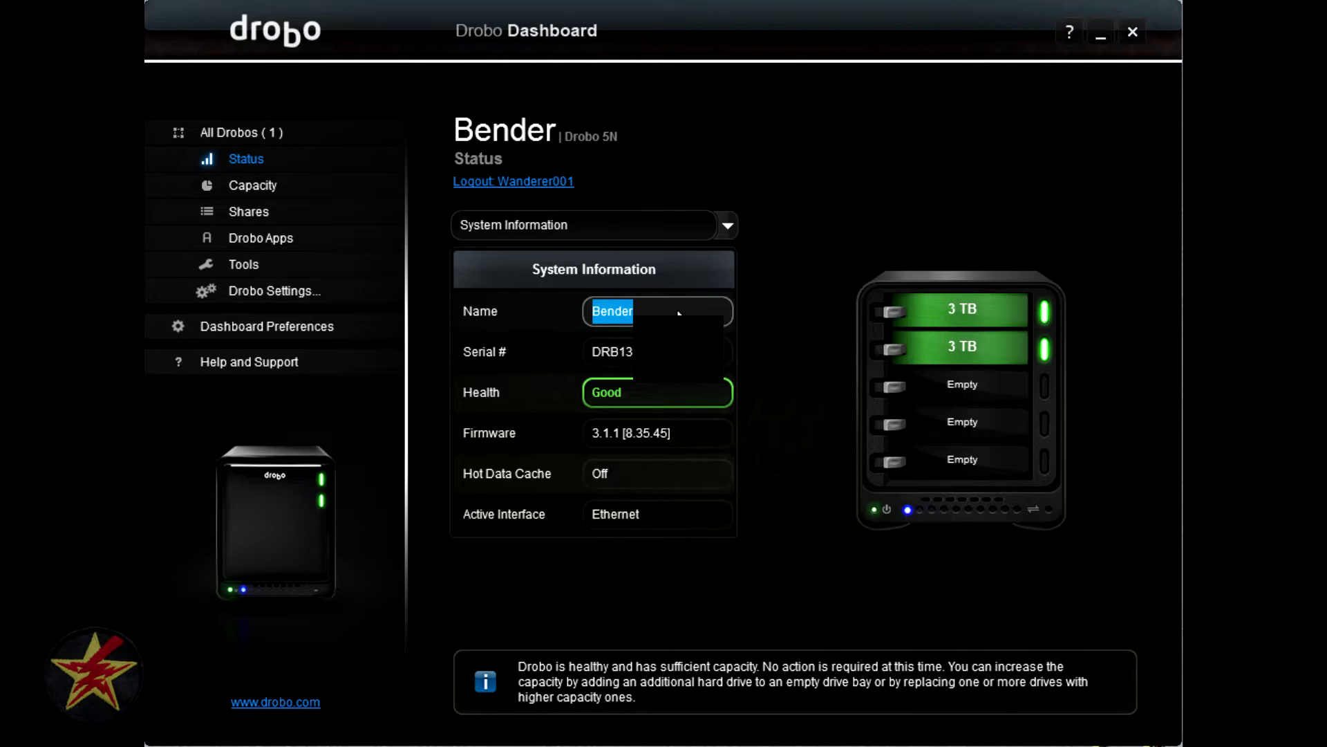
double_click(714, 429)
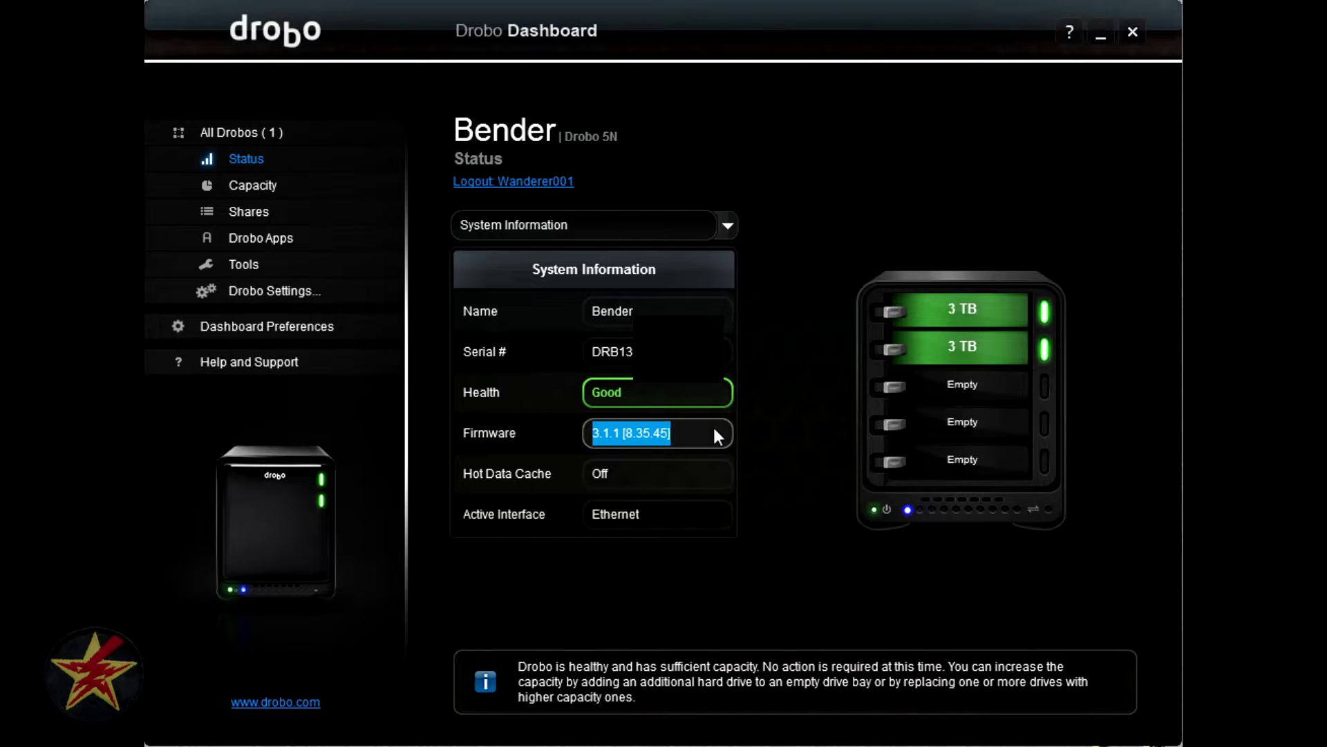
double_click(684, 510)
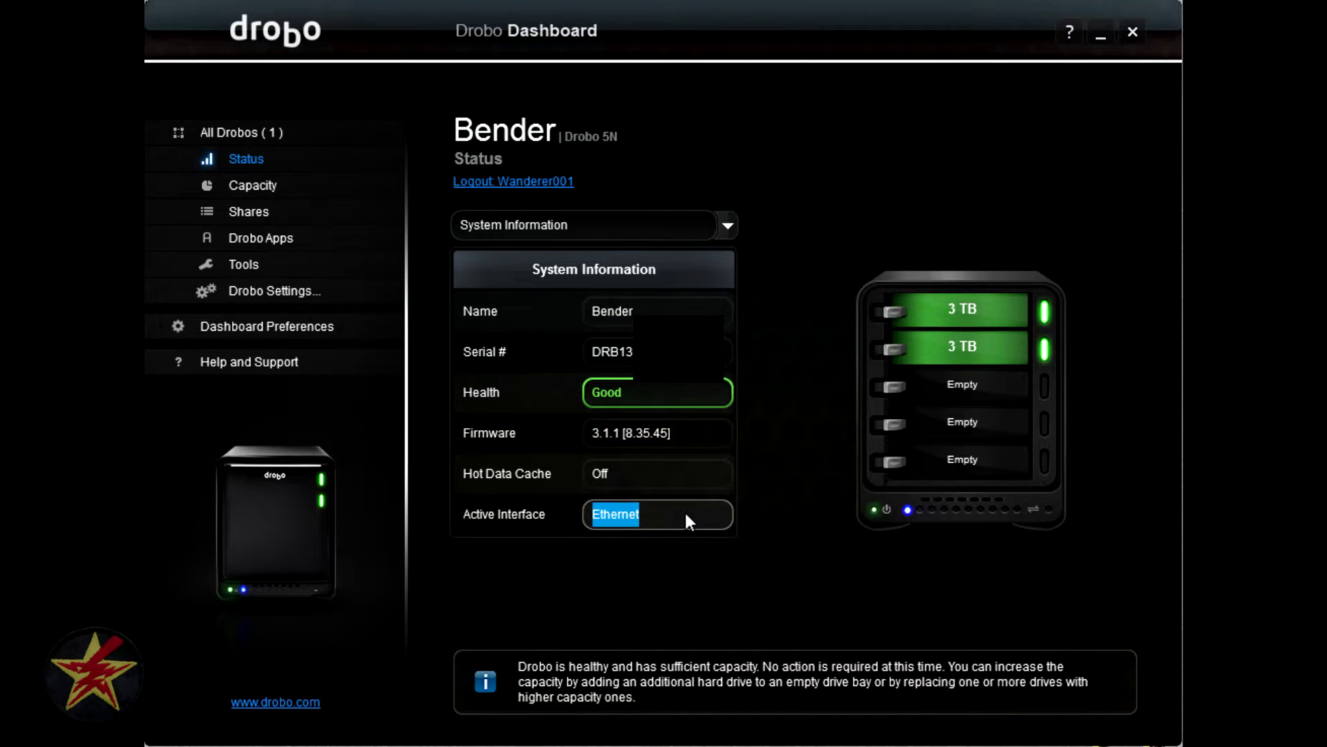
Switch the status view to Drive Information and inspect each of Bender's drive bays
left_click(721, 222)
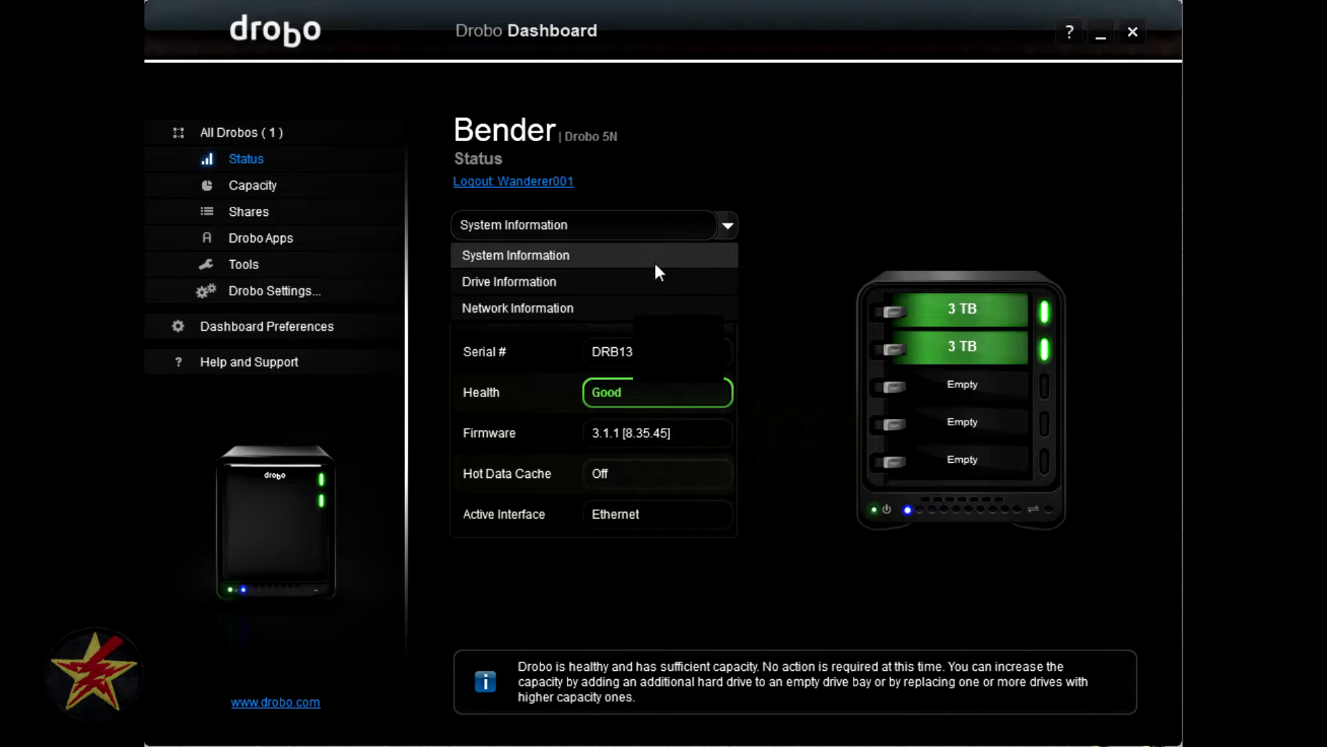
left_click(655, 280)
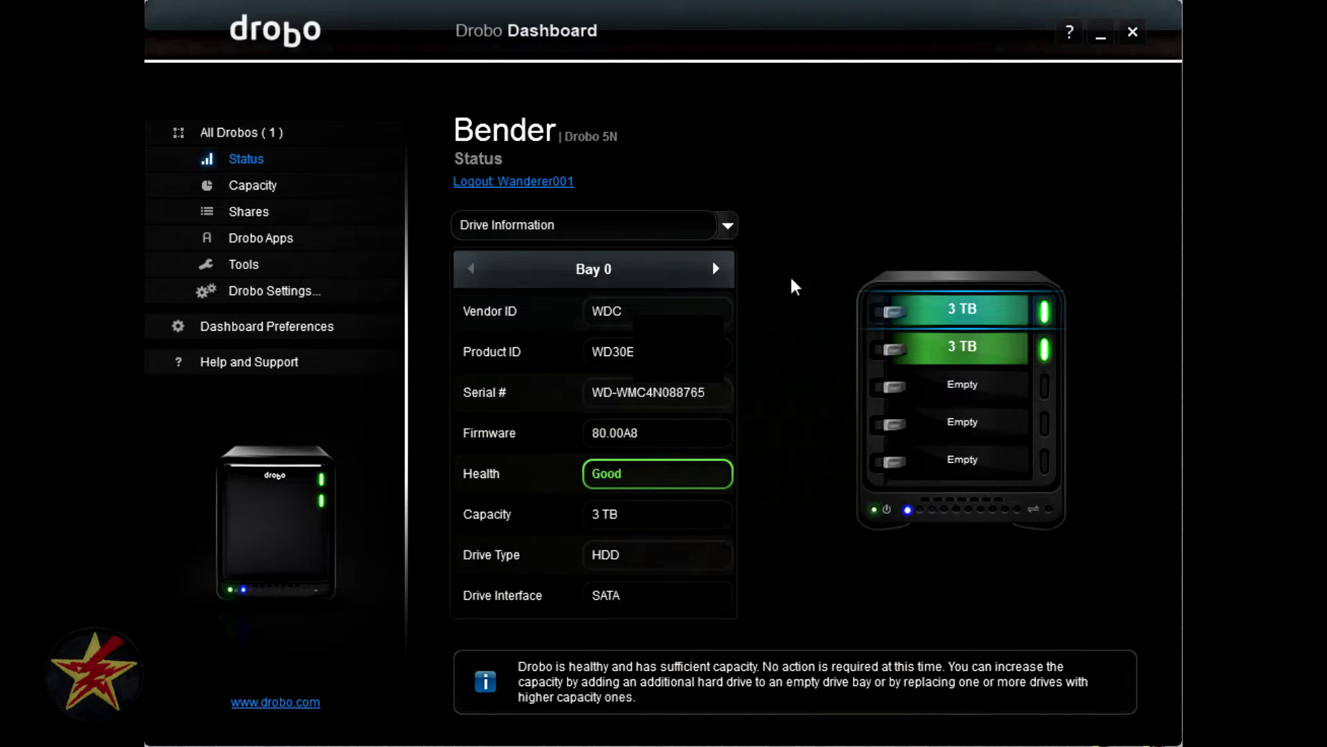
left_click(972, 351)
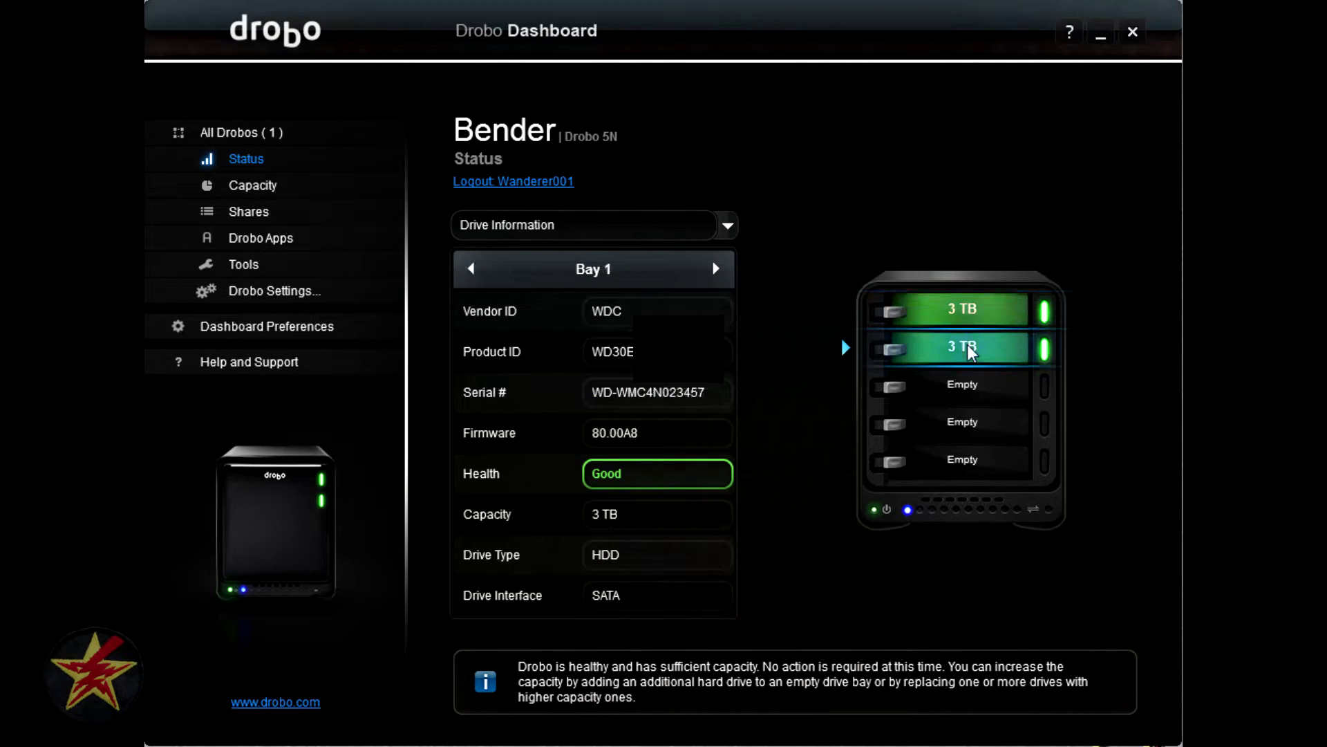
left_click(982, 384)
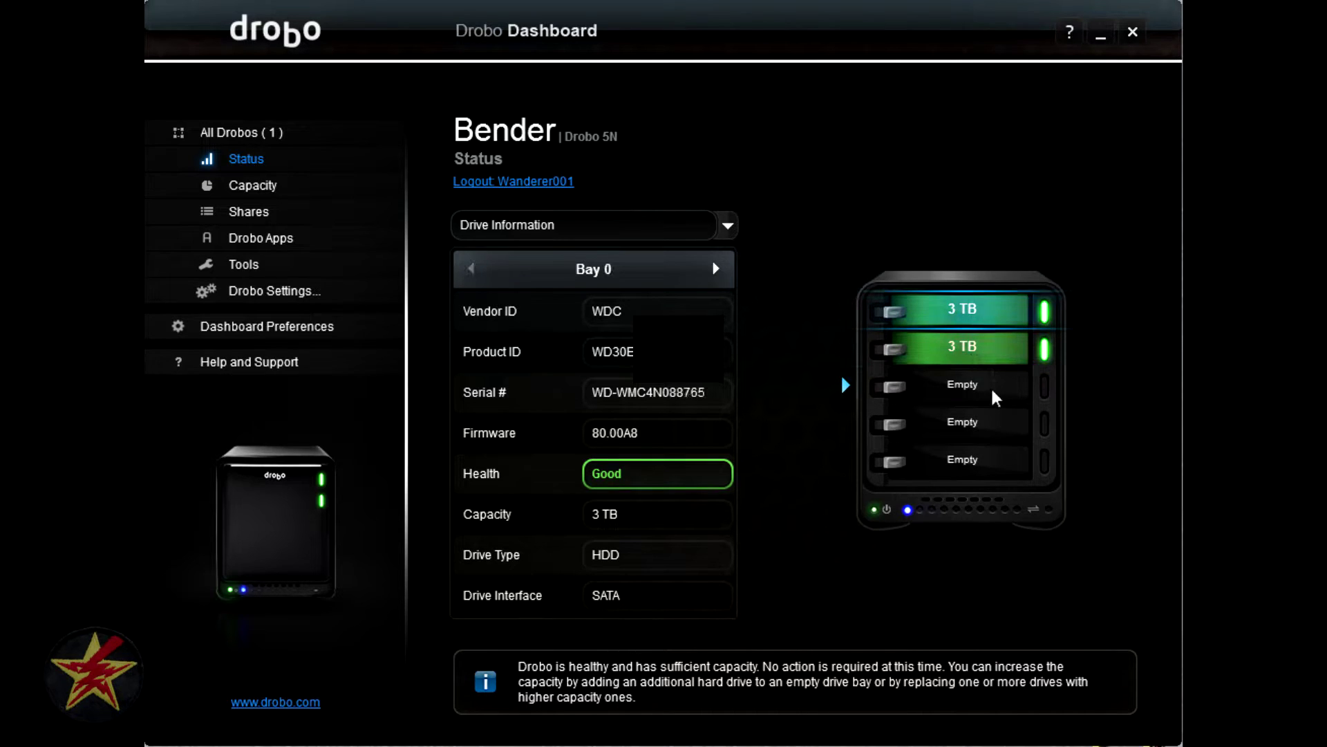
left_click(977, 462)
left_click(981, 312)
Show Bender's Capacity page: 2.69 TB total, 276.15 GB used, 2.42 TB free
left_click(726, 226)
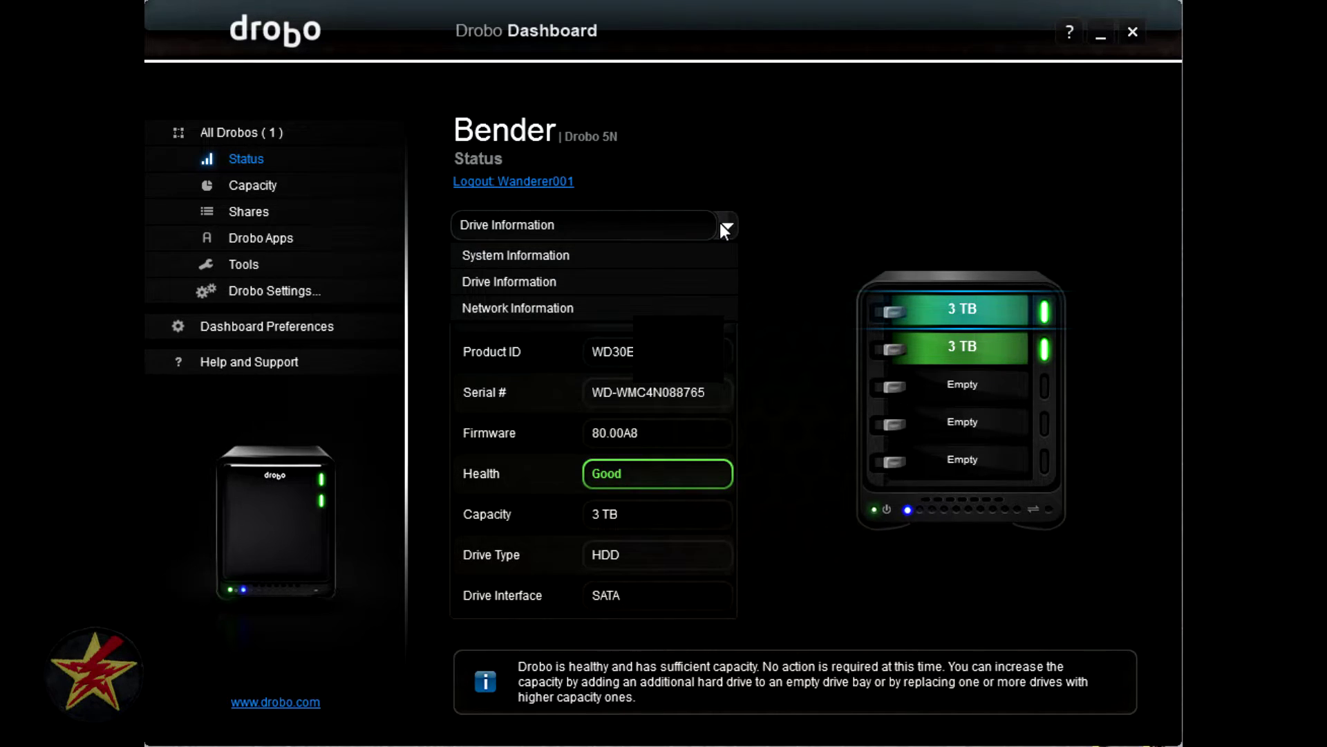
left_click(836, 199)
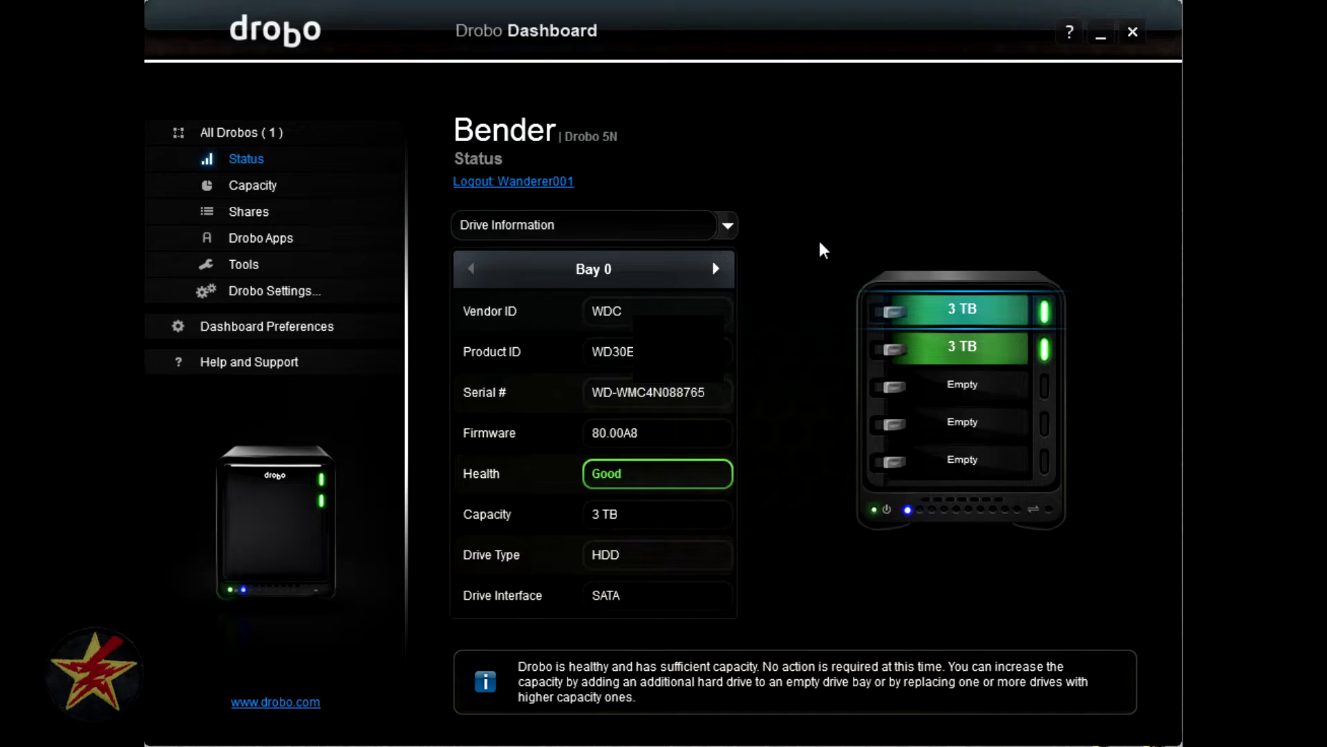
left_click(252, 186)
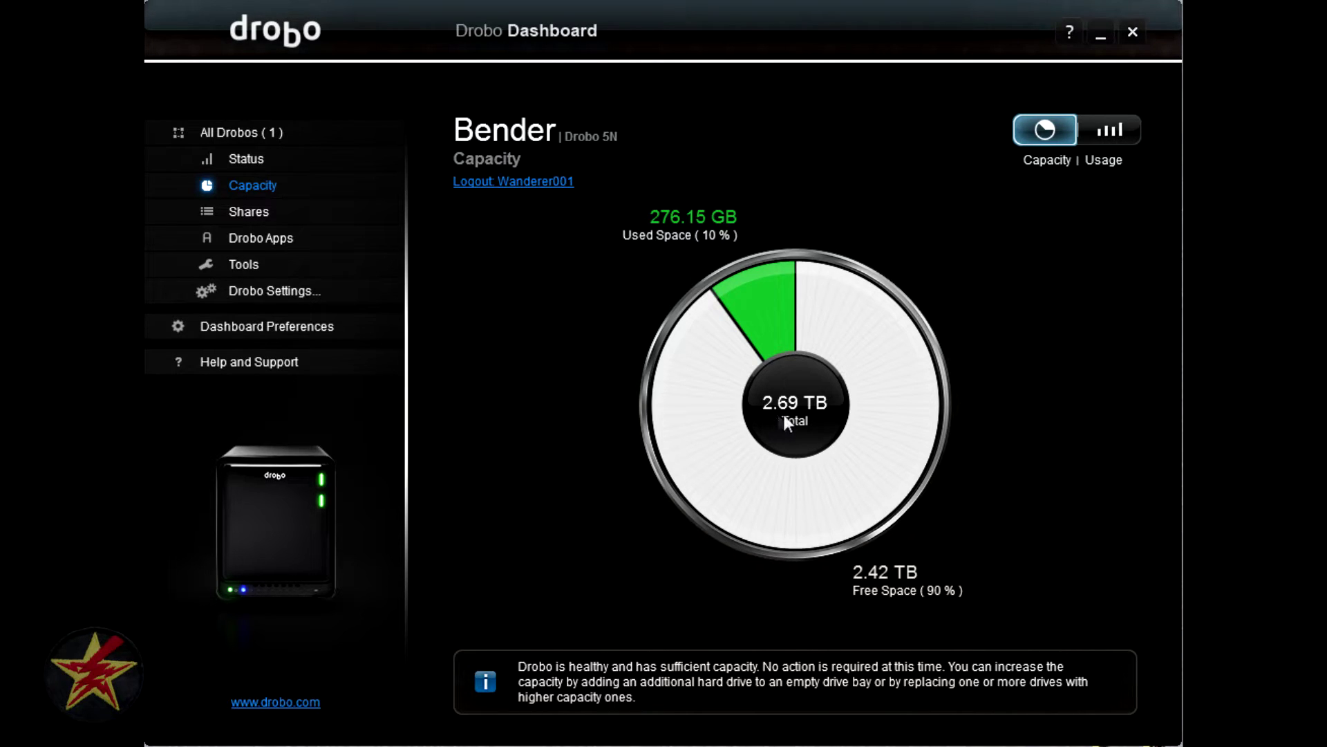
Switch Bender's Capacity page to the Usage breakdown view
left_click(1131, 135)
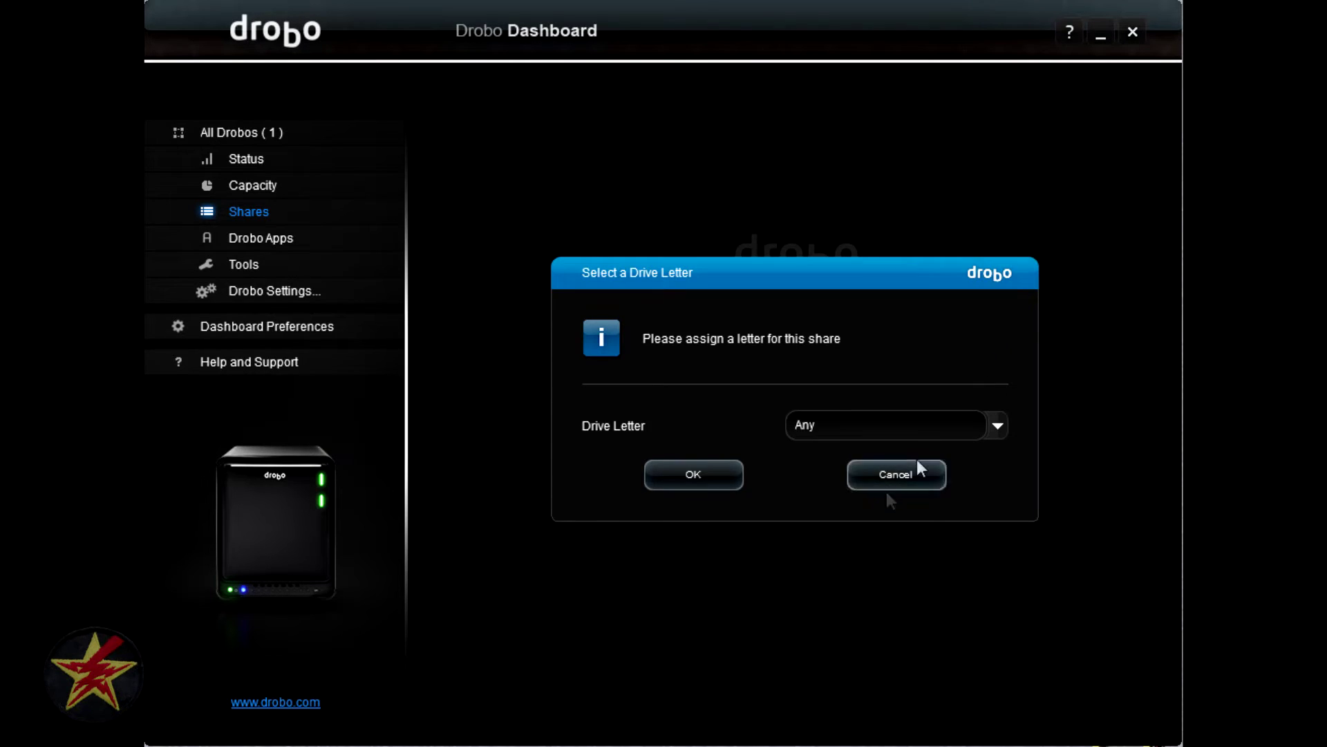
left_click(919, 471)
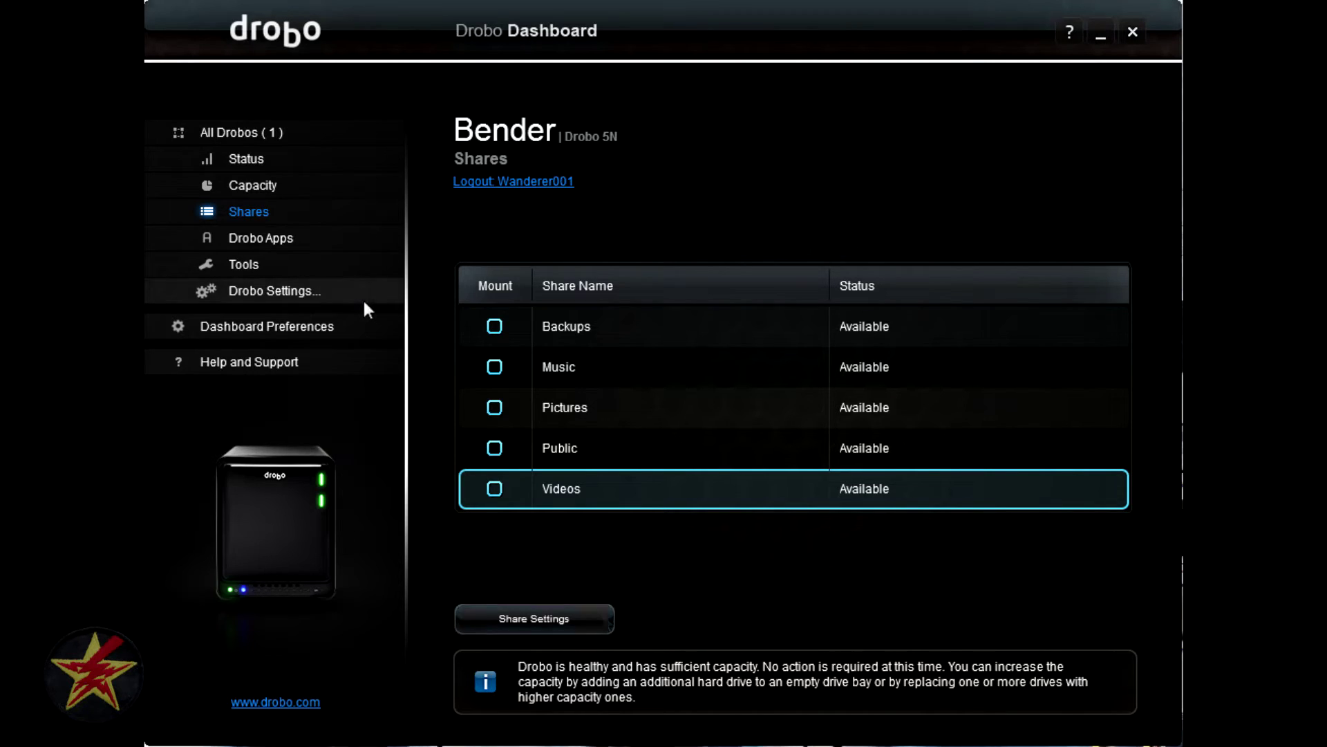
left_click(575, 619)
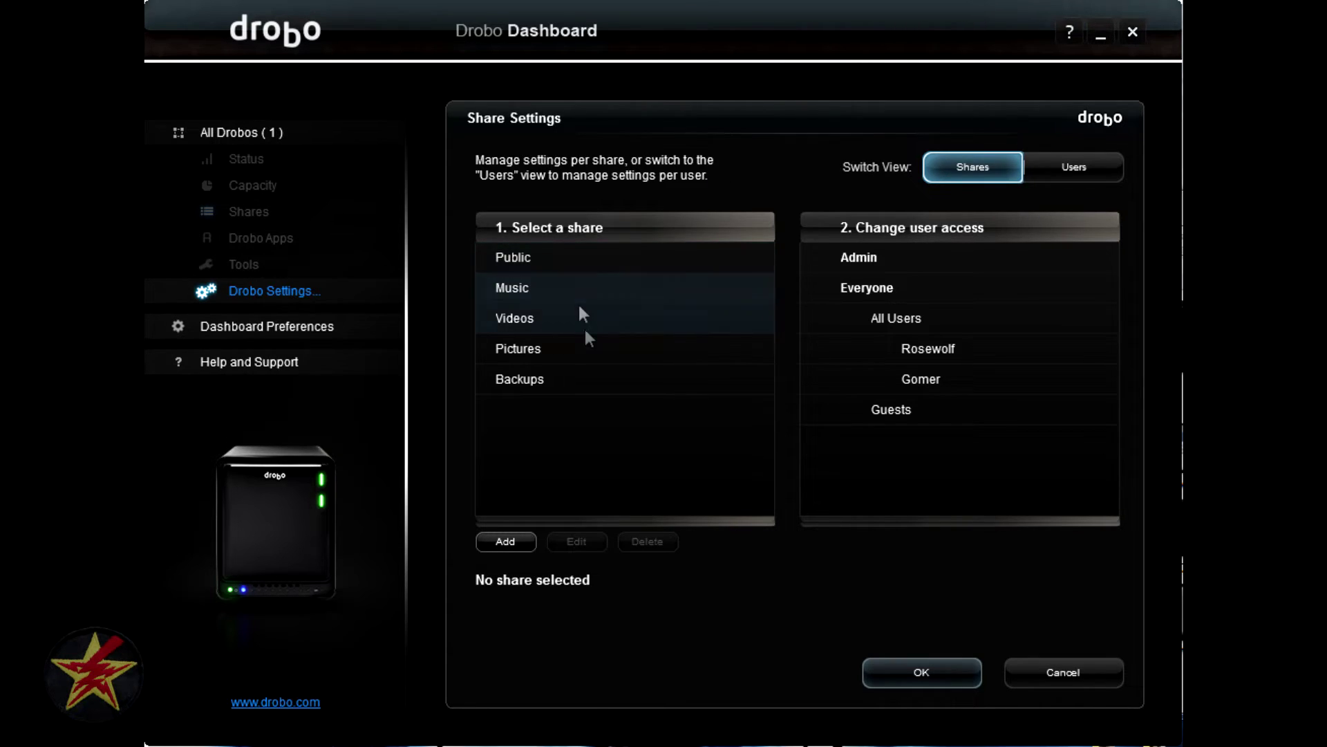
mouse_move(813, 336)
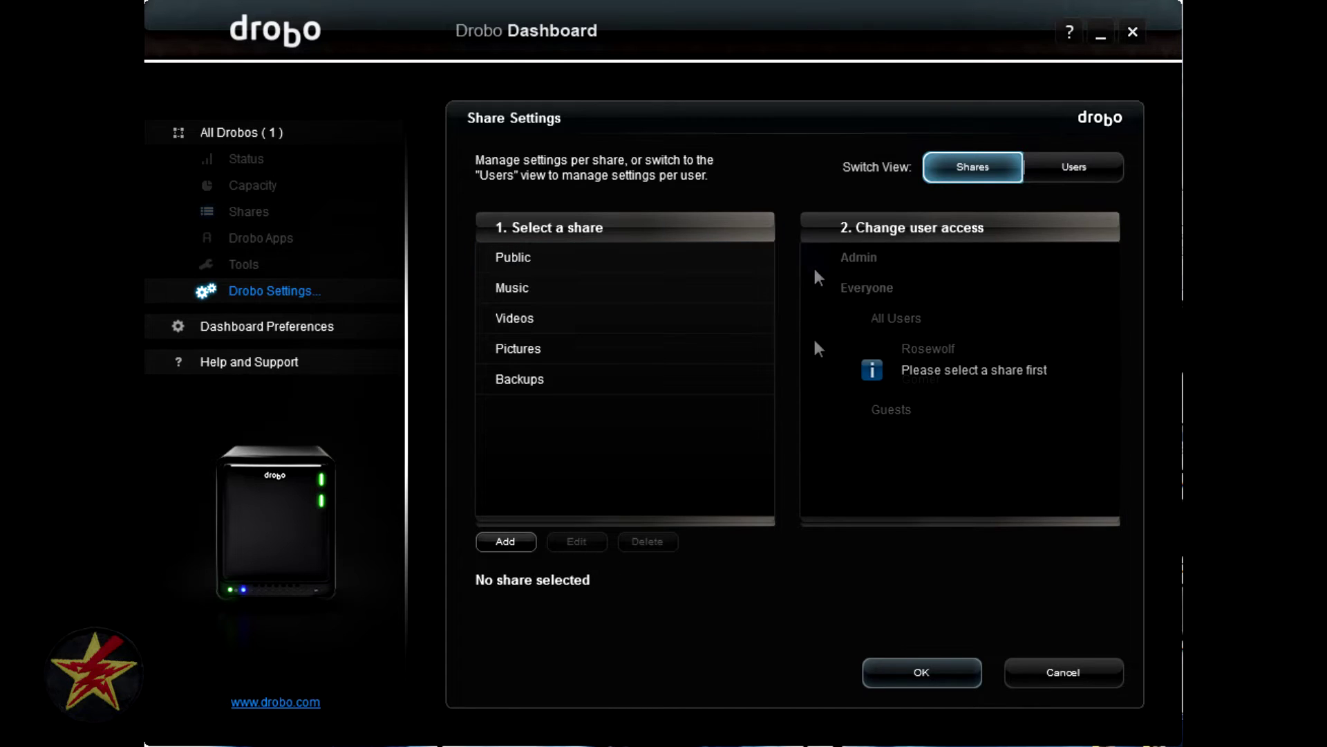
left_click(545, 298)
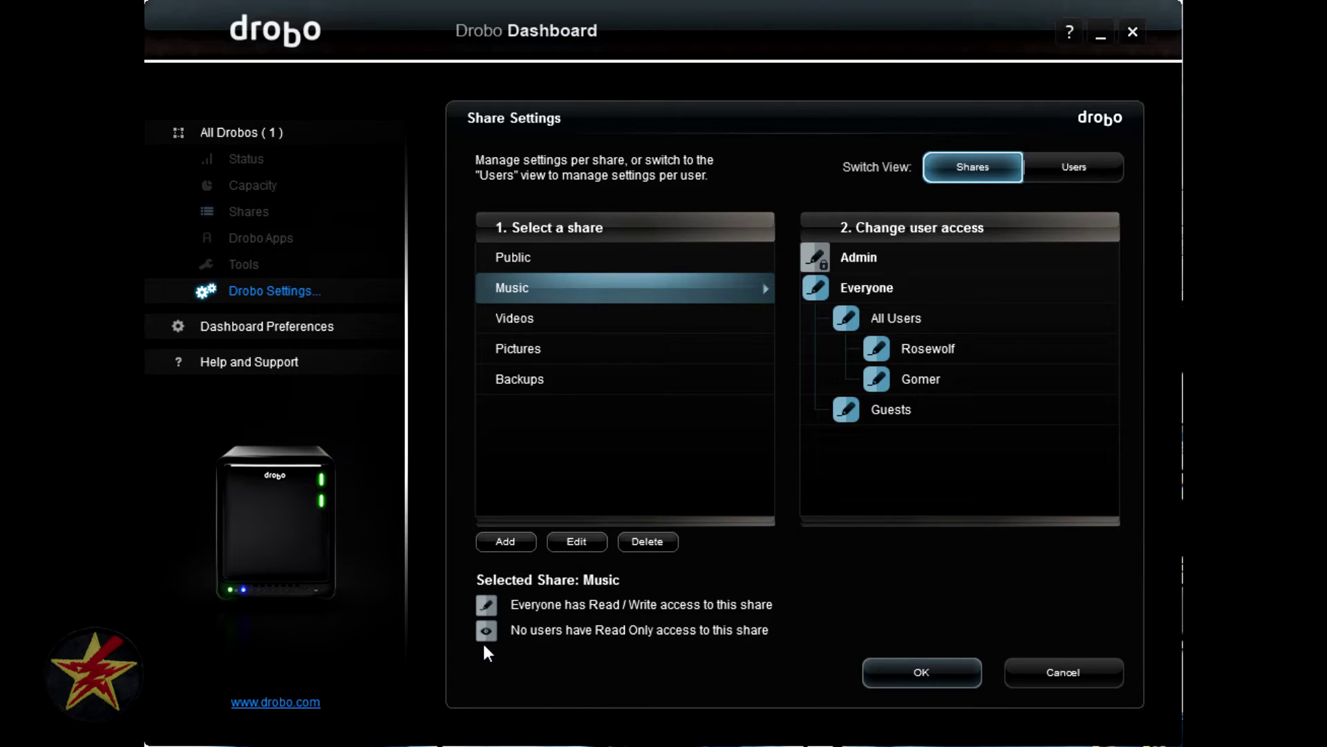
left_click(806, 292)
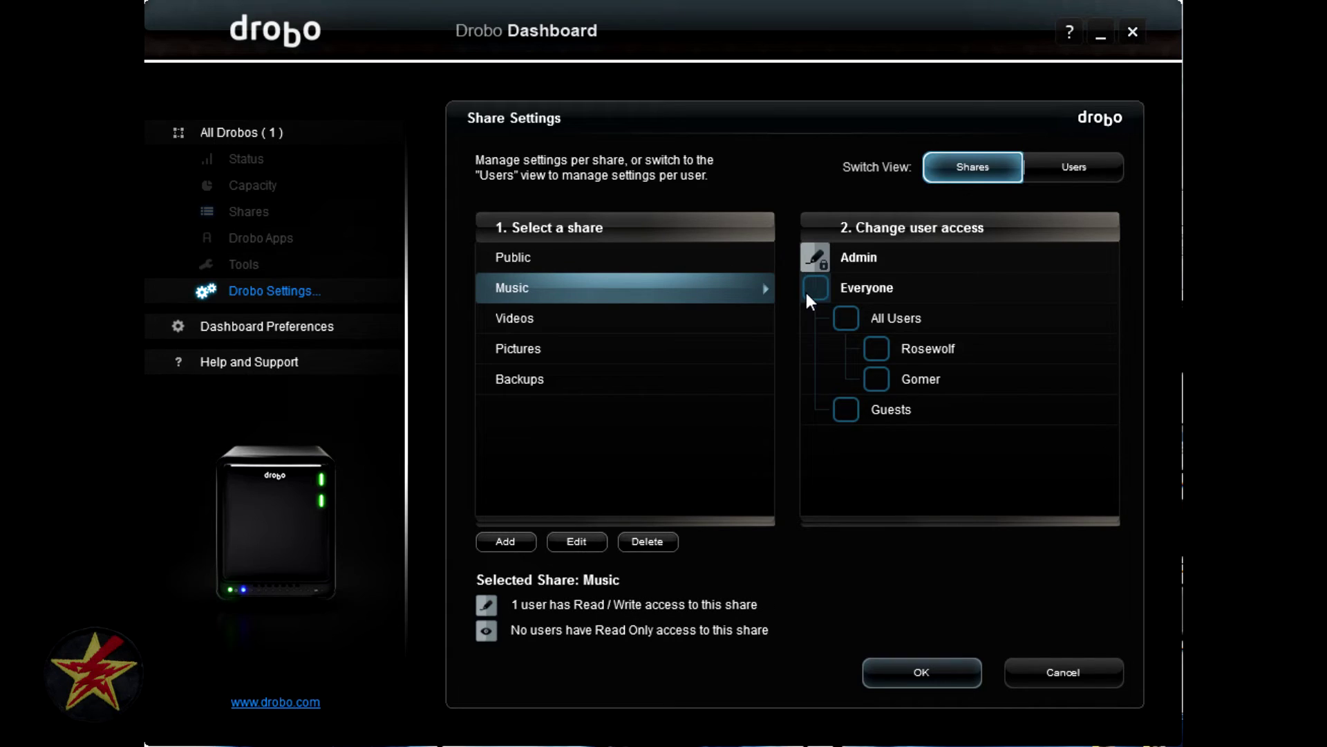
left_click(806, 293)
left_click(806, 293)
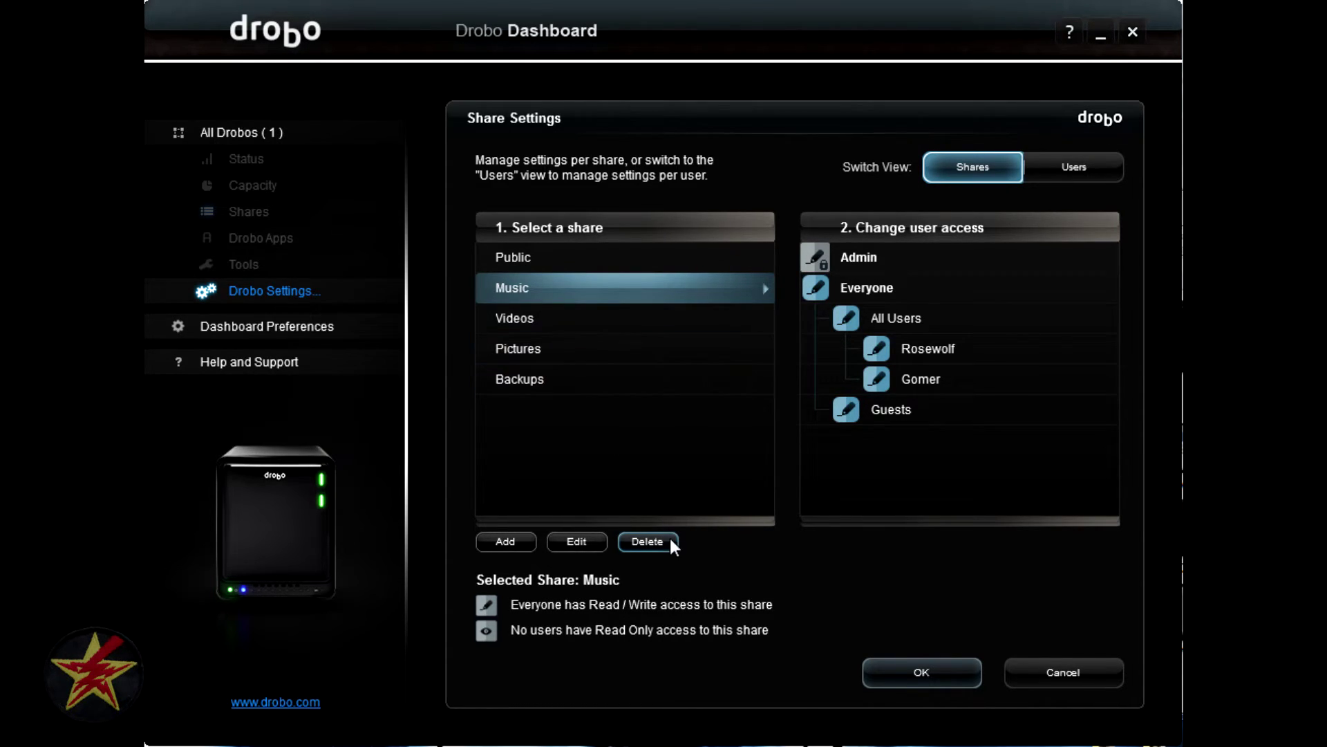
left_click(595, 542)
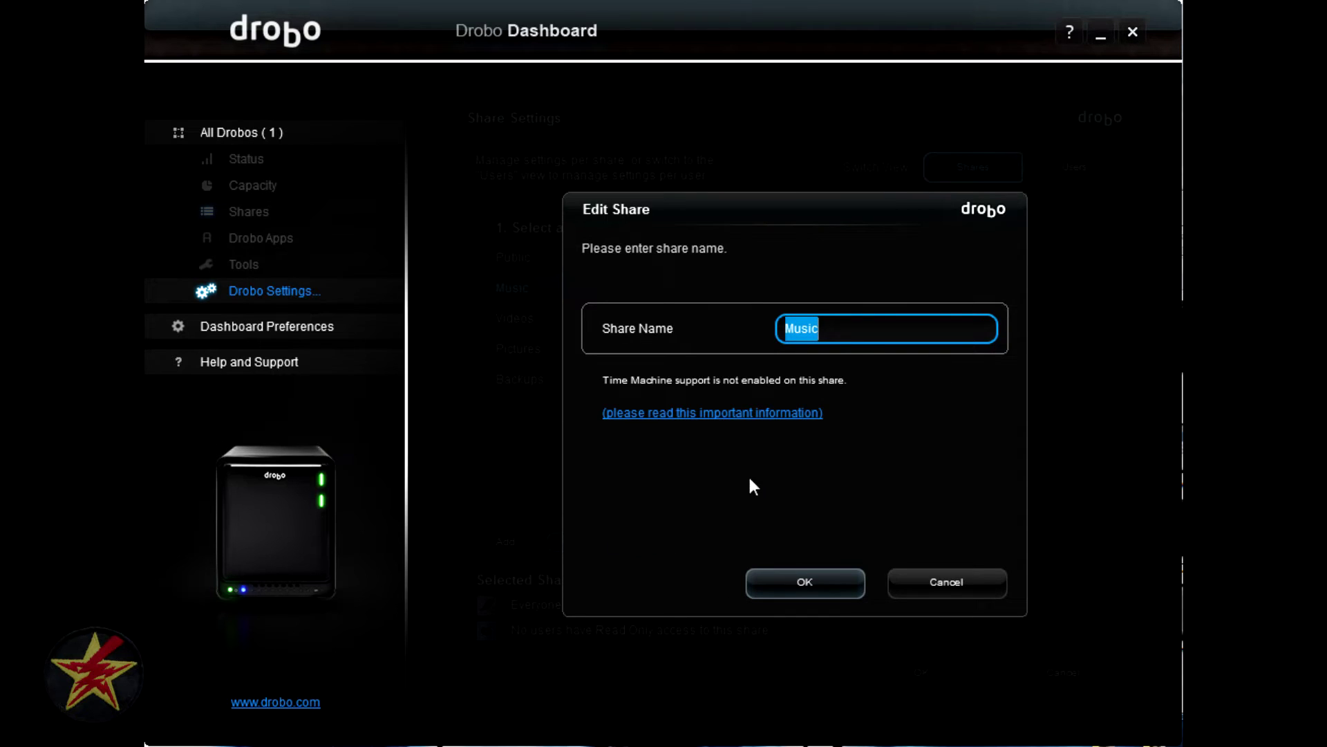
left_click(972, 585)
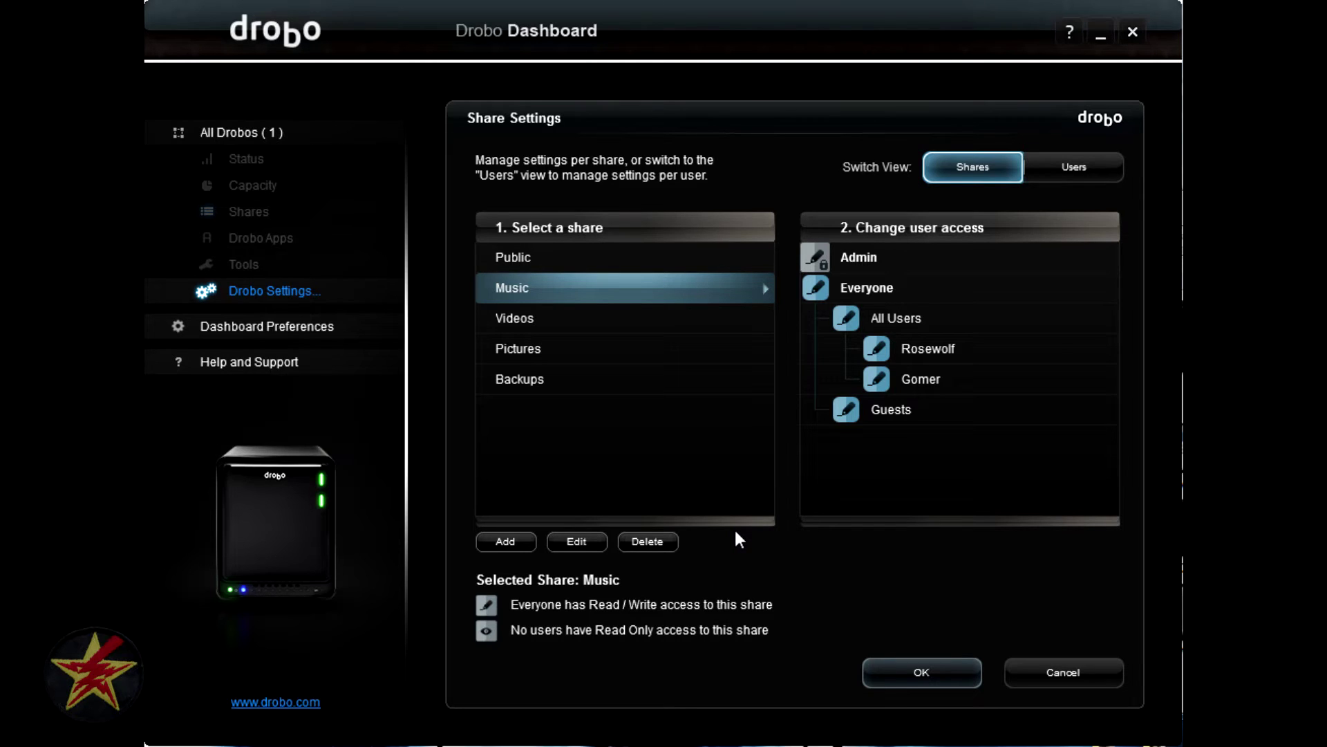
left_click(501, 542)
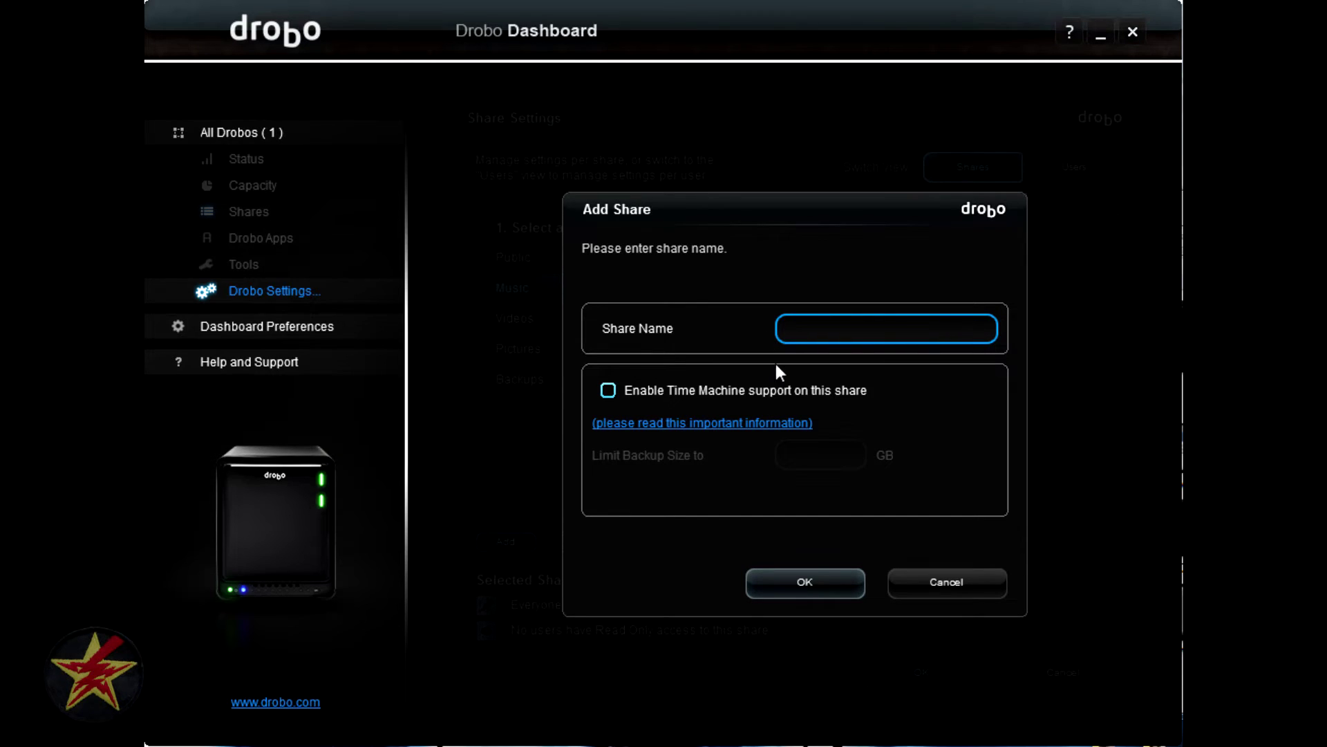
left_click(610, 391)
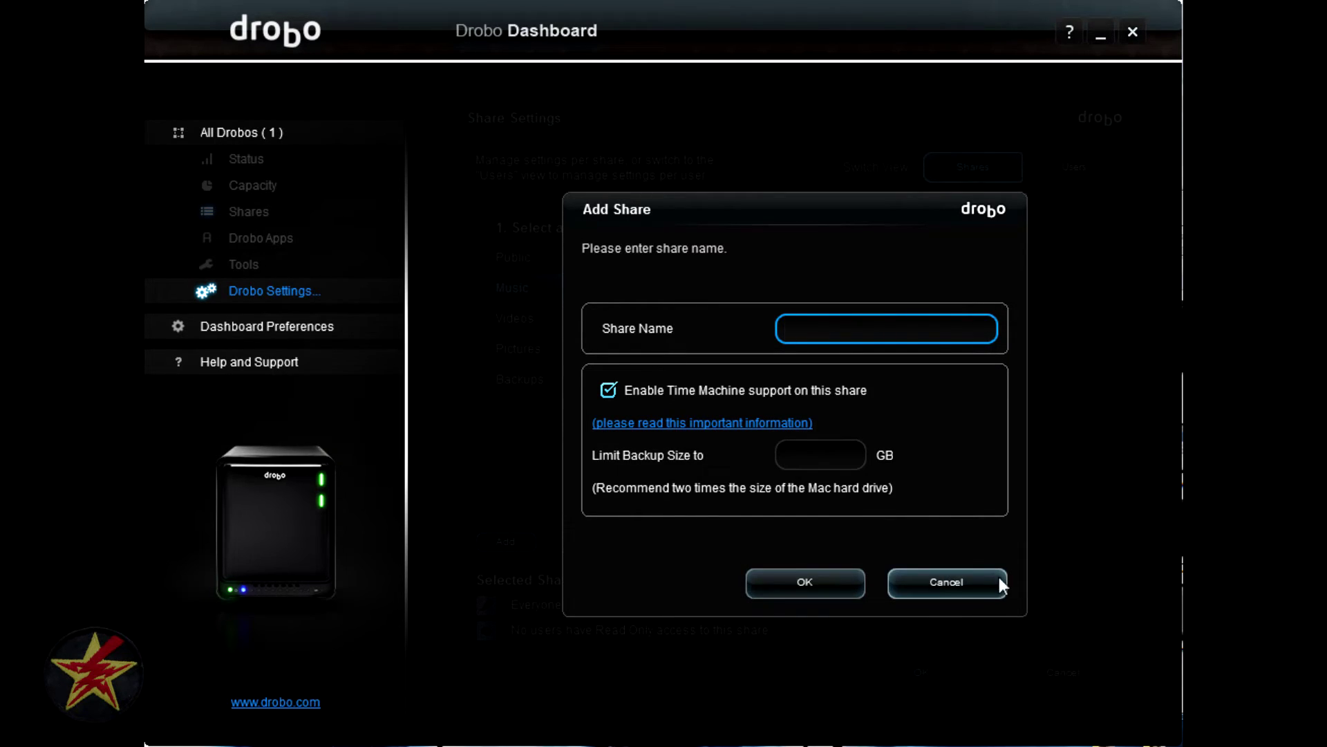
left_click(976, 579)
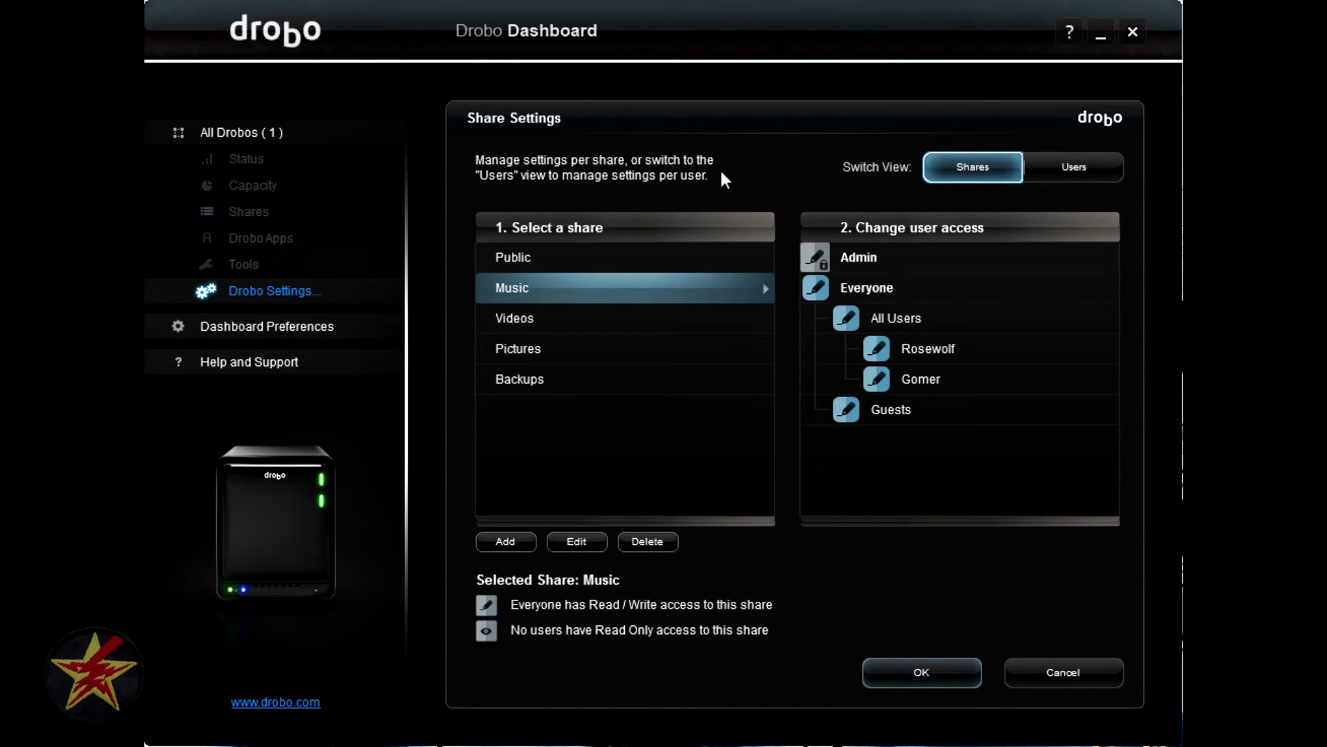
Switch to per-user access, view the second user's read/write access to all five shares, and start adding a user
left_click(1079, 171)
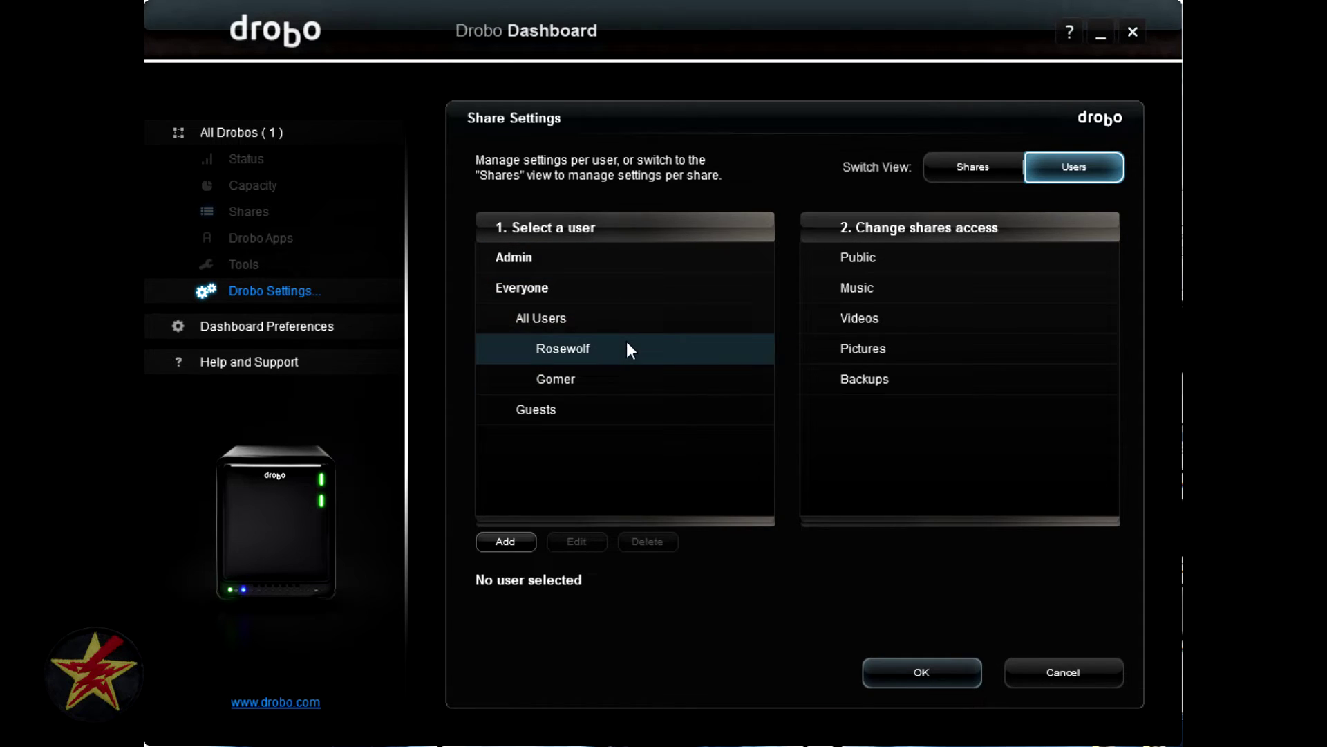
mouse_move(835, 329)
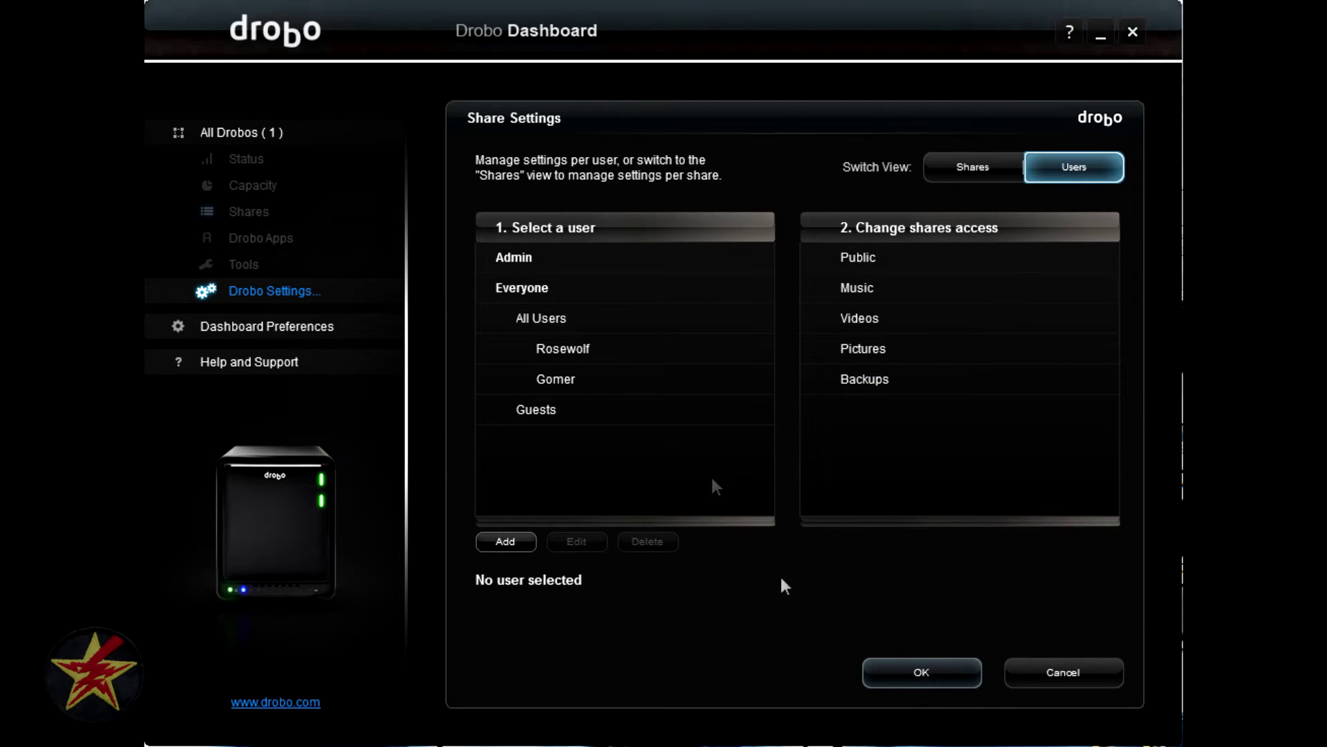
left_click(608, 391)
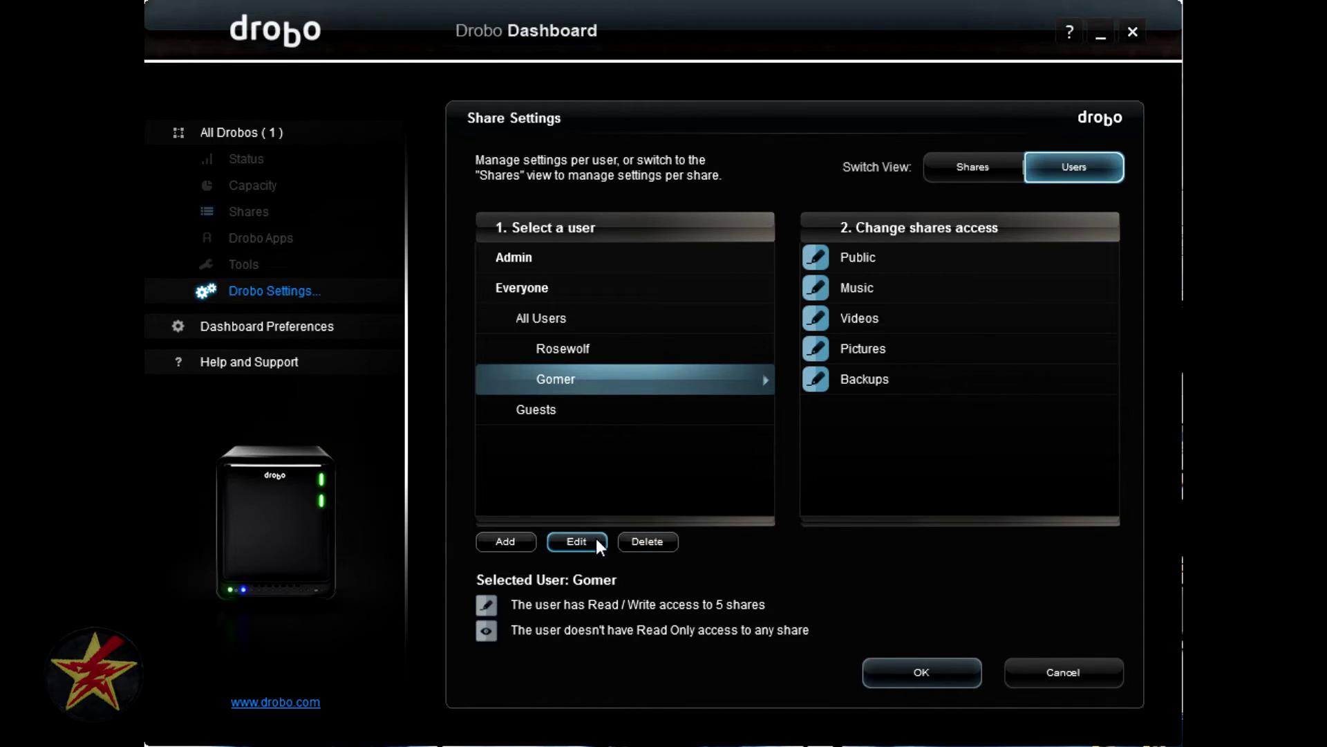
left_click(513, 541)
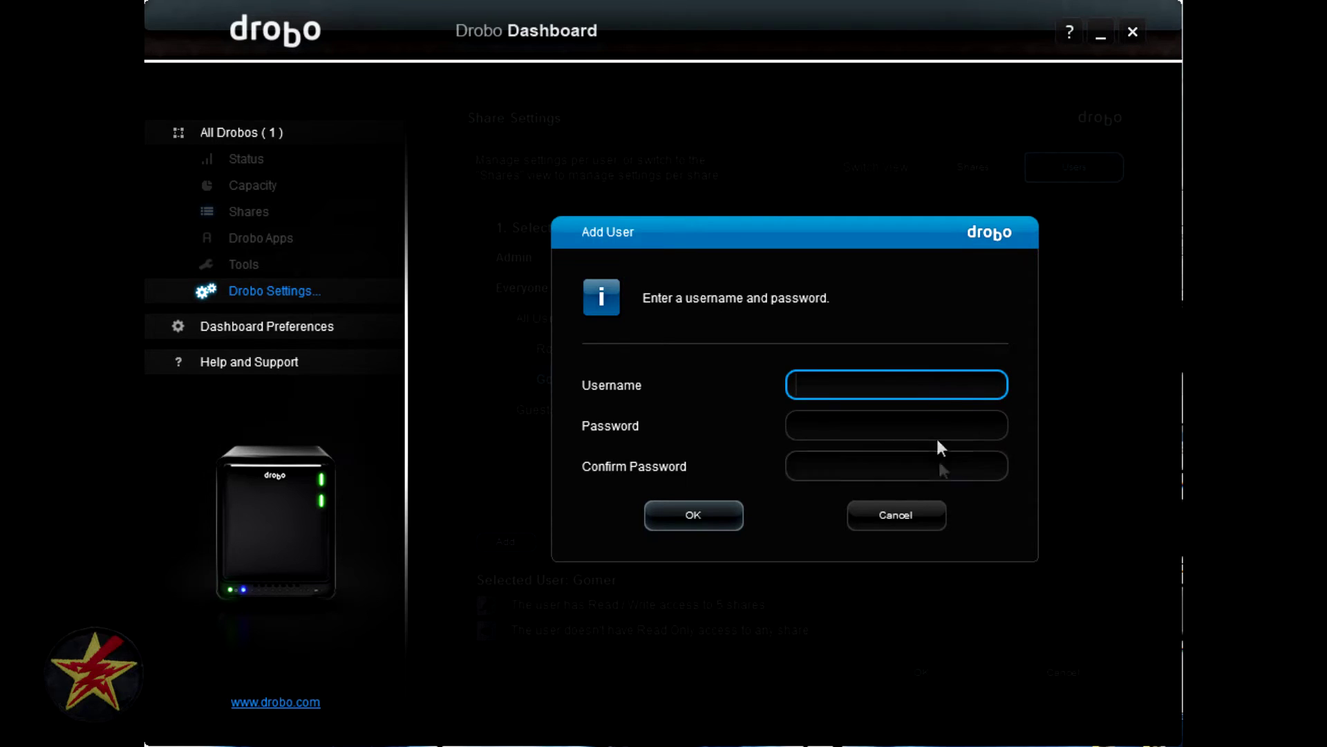
Cancel the Add User form without creating a new account
left_click(913, 520)
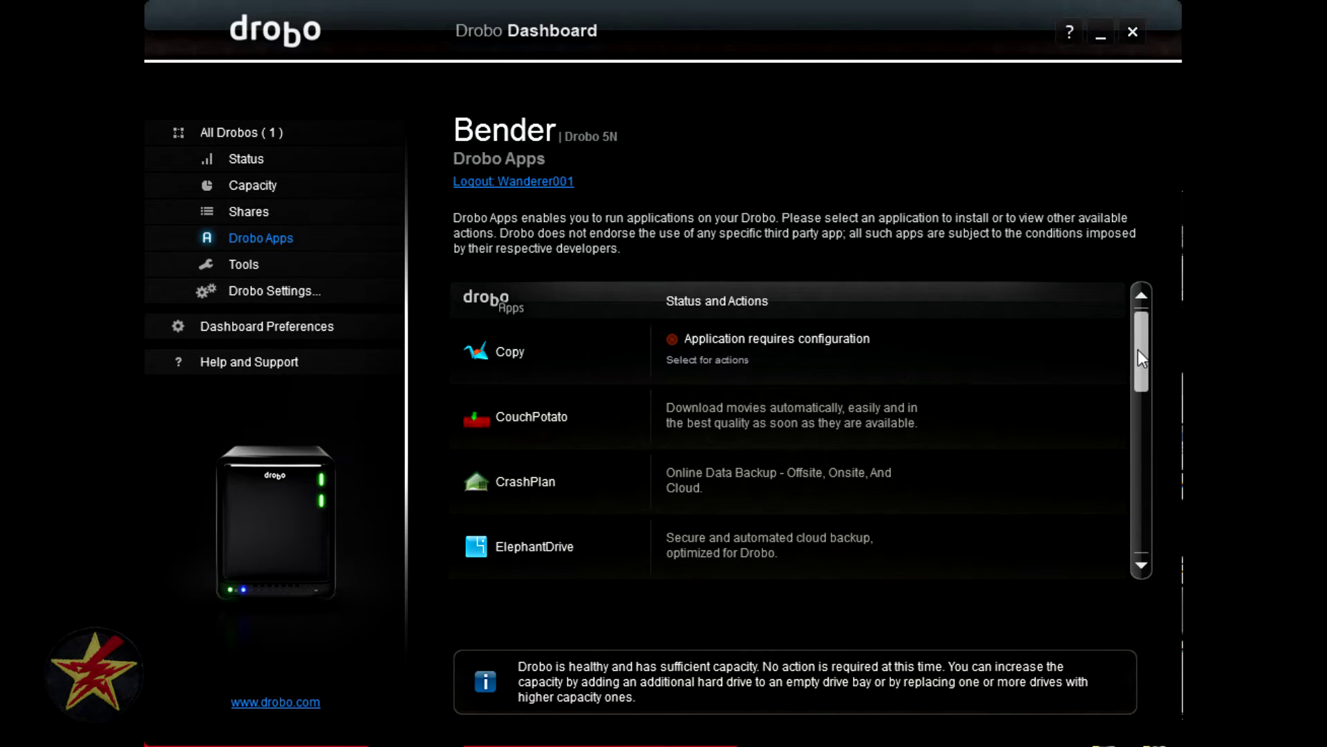
In the apps list, view the running Plex app's actions and the not-installed Sabnzbd's Install option
left_click_drag(1138, 350, 1130, 513)
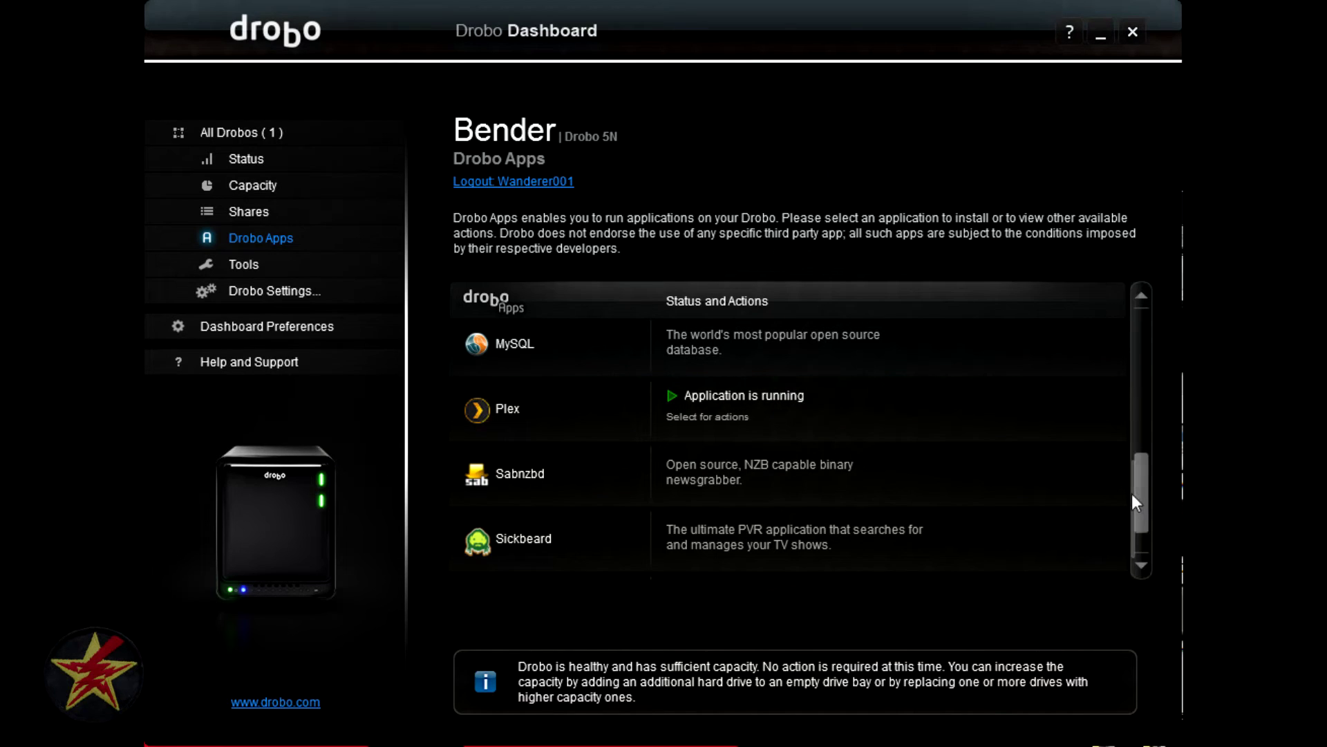
left_click(941, 415)
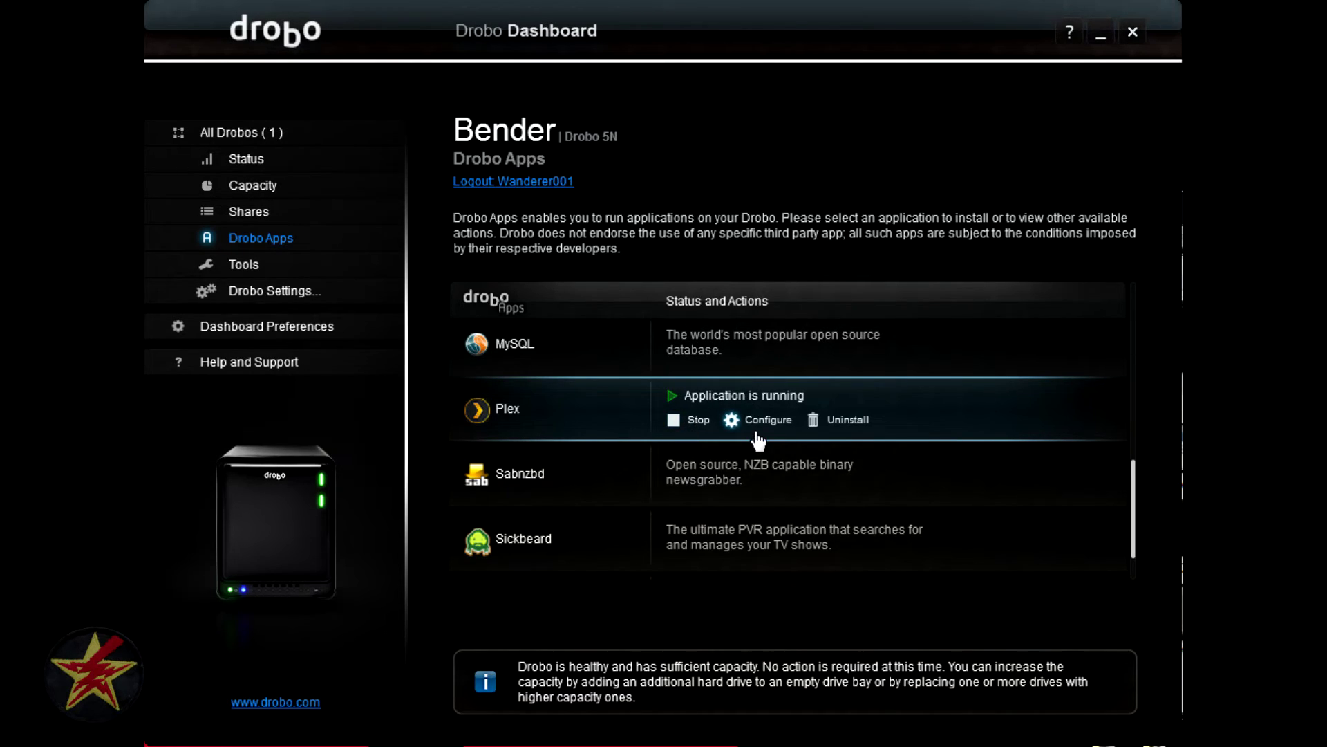
left_click(944, 488)
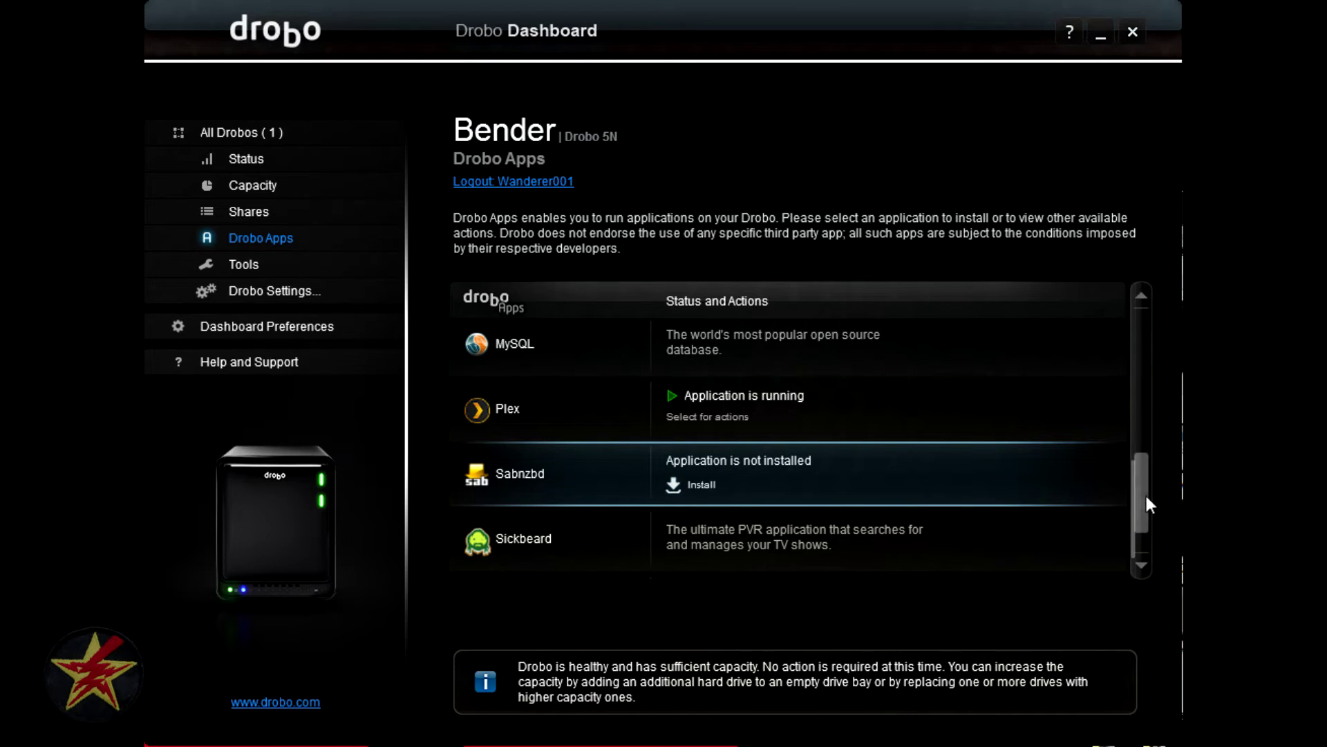
left_click_drag(1146, 489, 1151, 322)
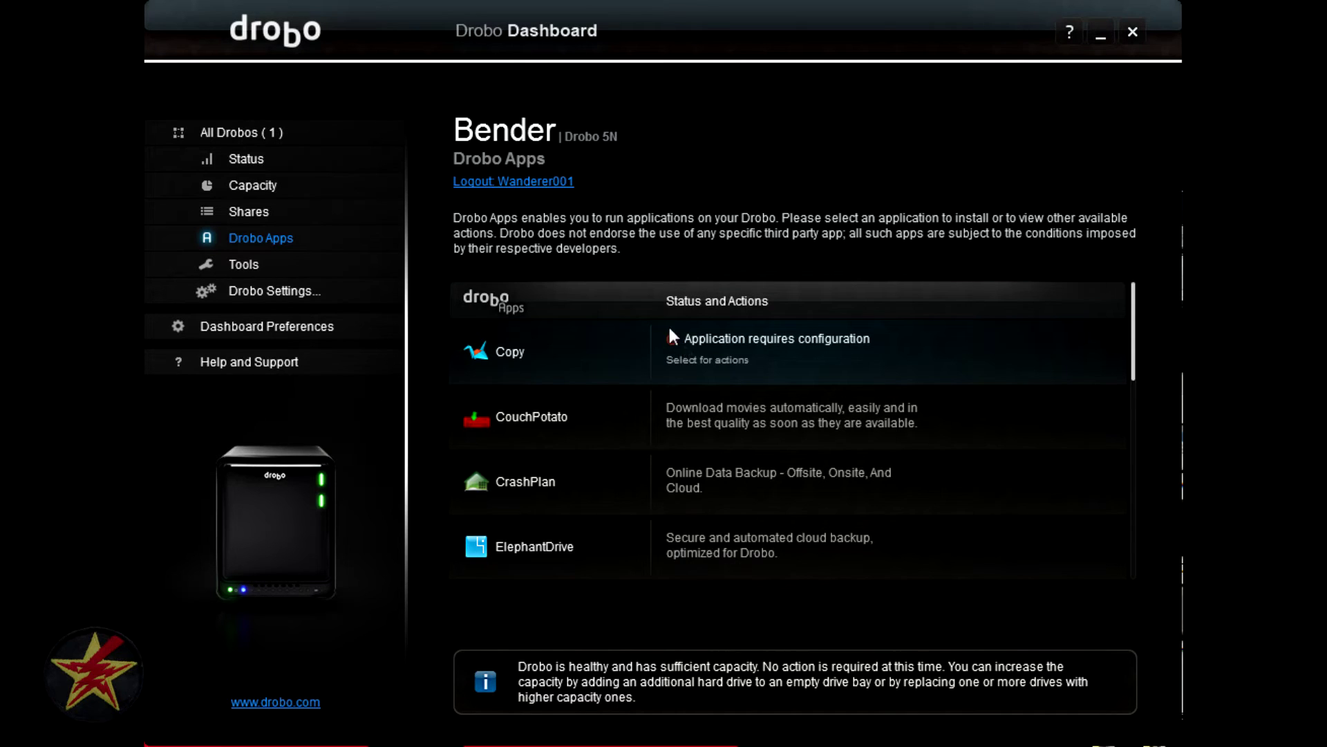
View the Copy app's actions, then Transmission's install option at the bottom of the apps list
left_click(864, 349)
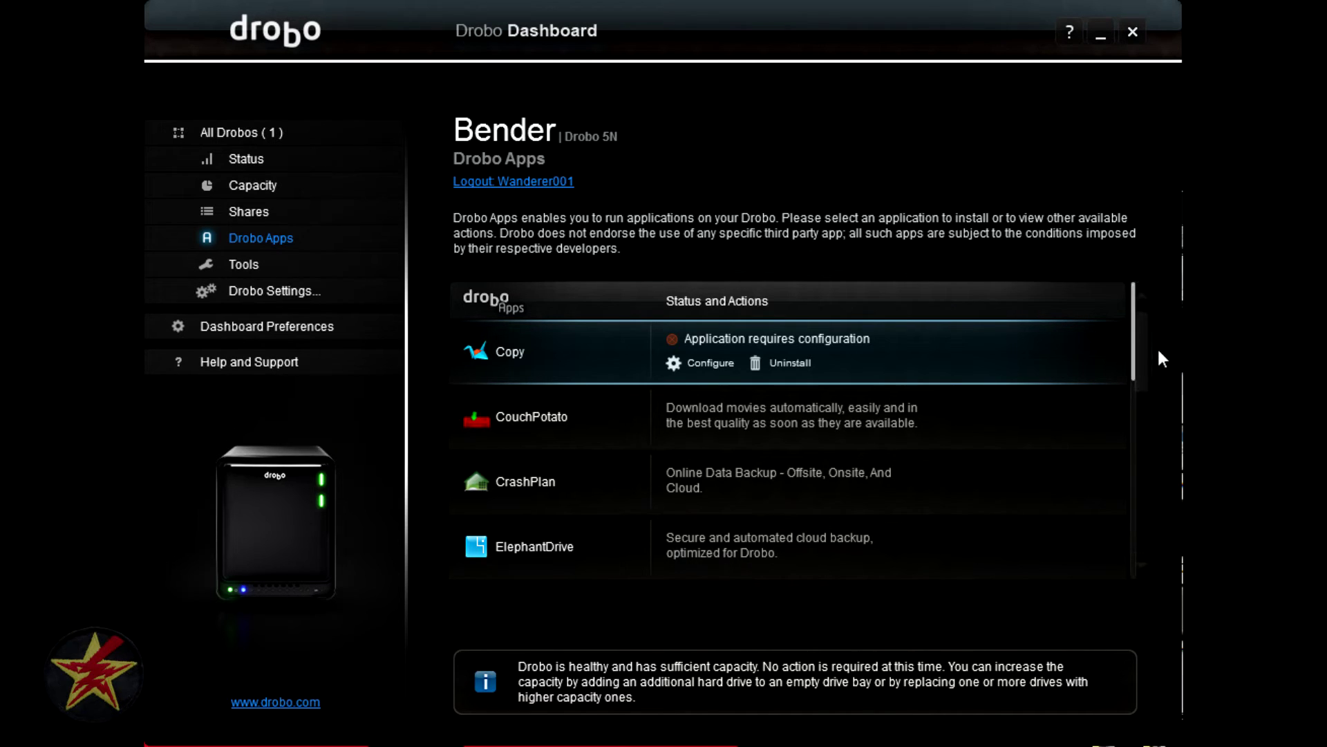
scroll(1131, 387, "down", 5)
left_click(1109, 567)
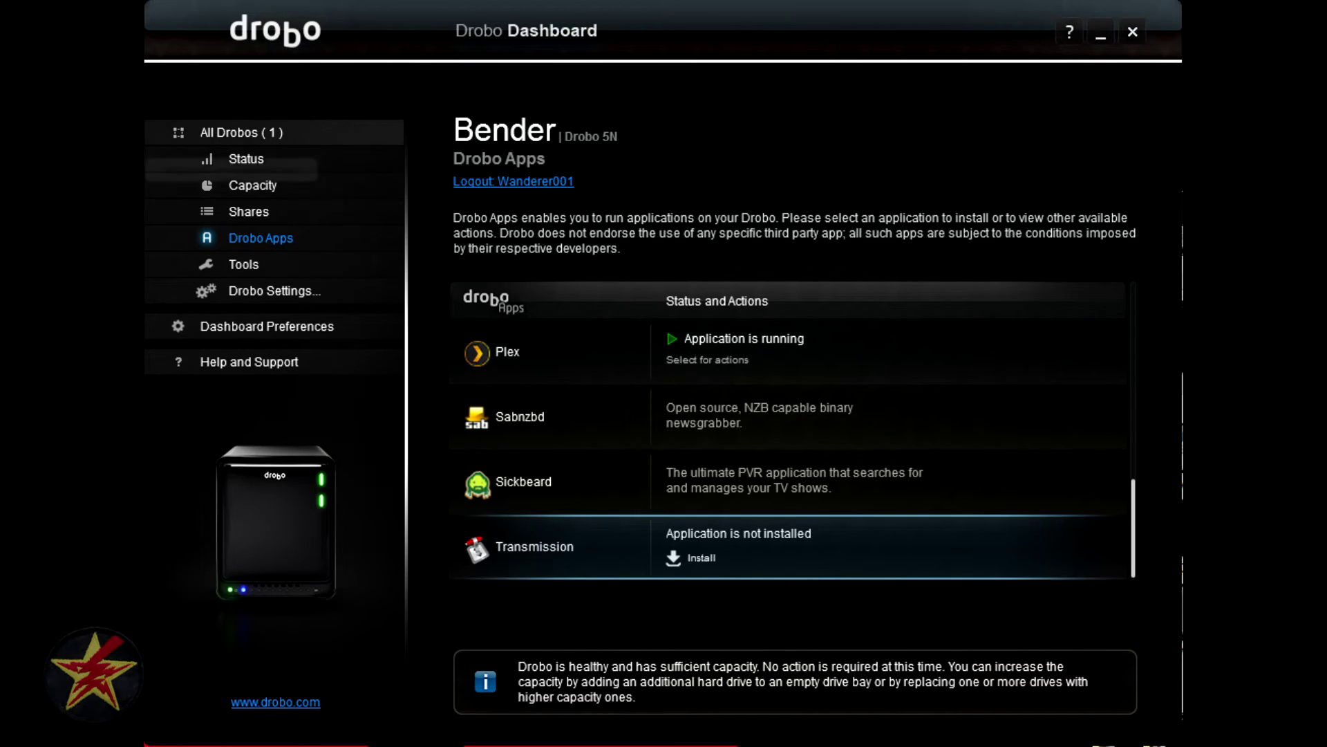
left_click(332, 261)
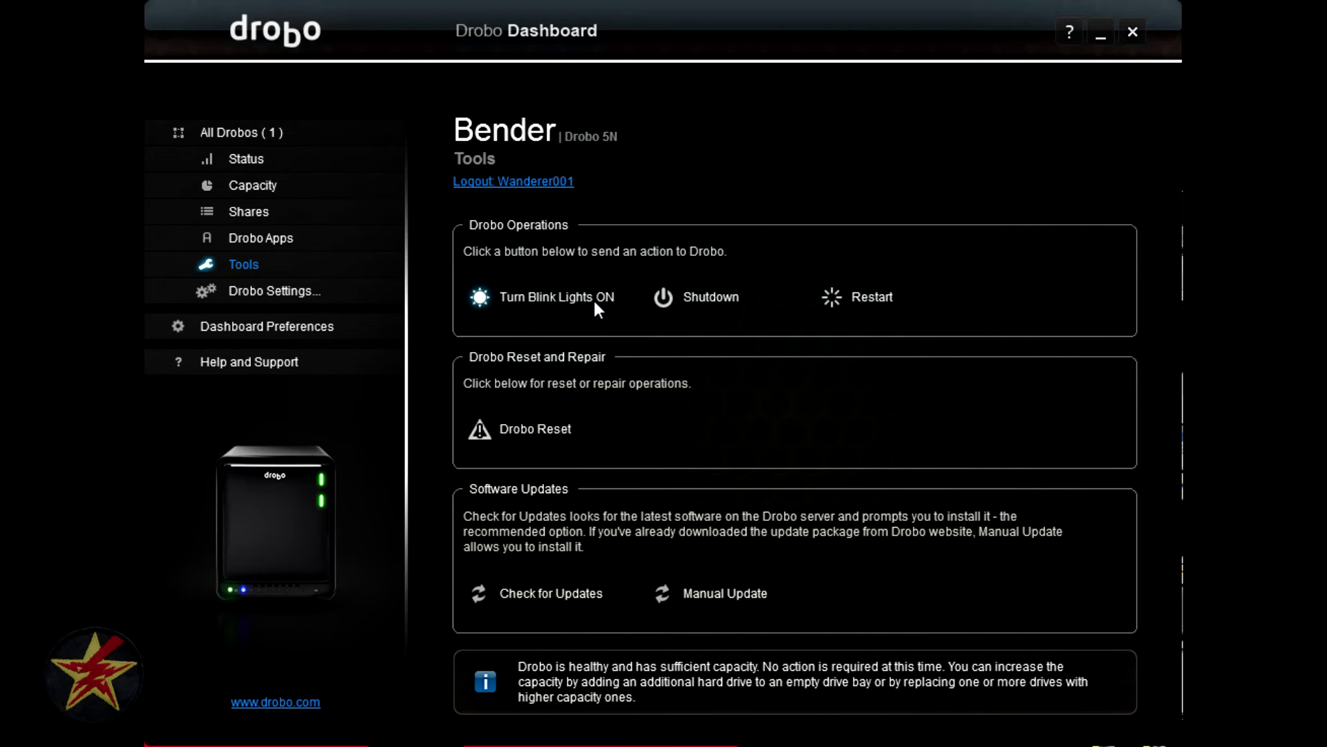
Turn on Bender's blink lights so they flash continuously for 15 minutes
left_click(593, 297)
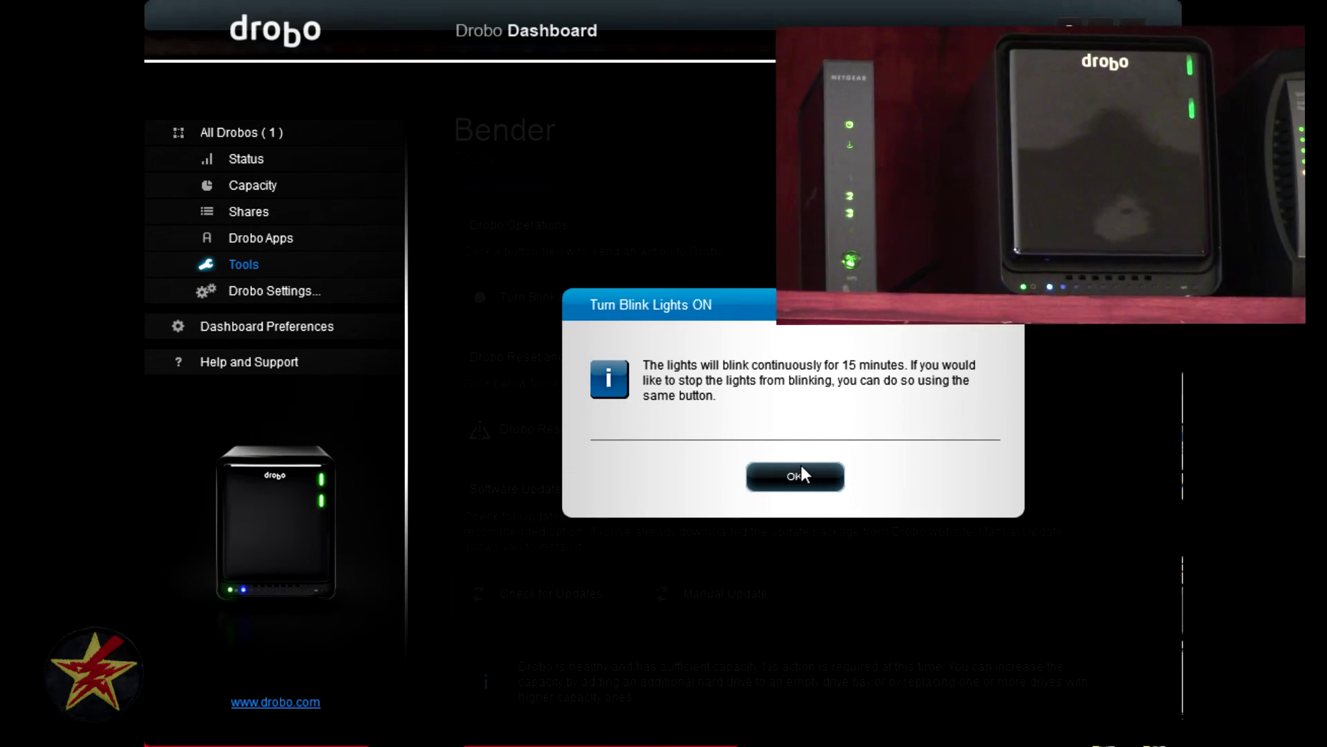
Confirm the 15-minute light blink, then switch Bender's blink lights off again
left_click(799, 471)
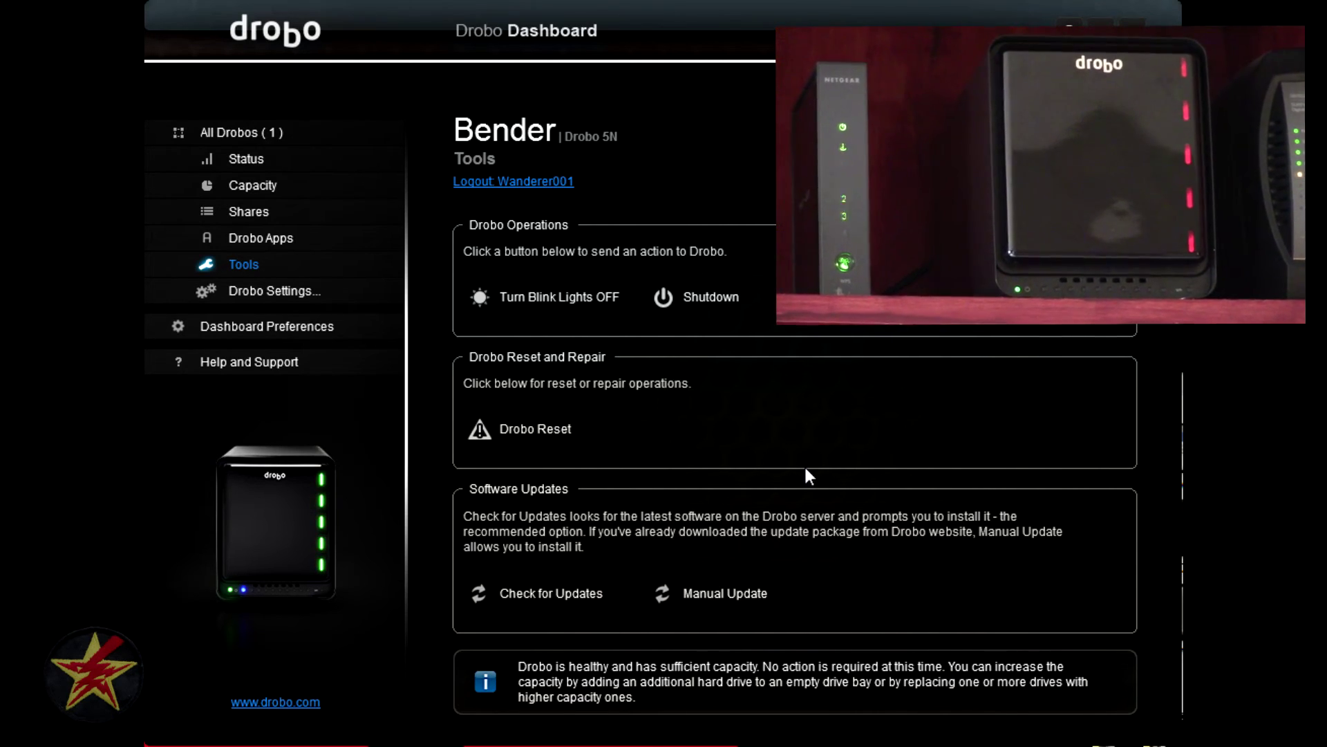
left_click(562, 300)
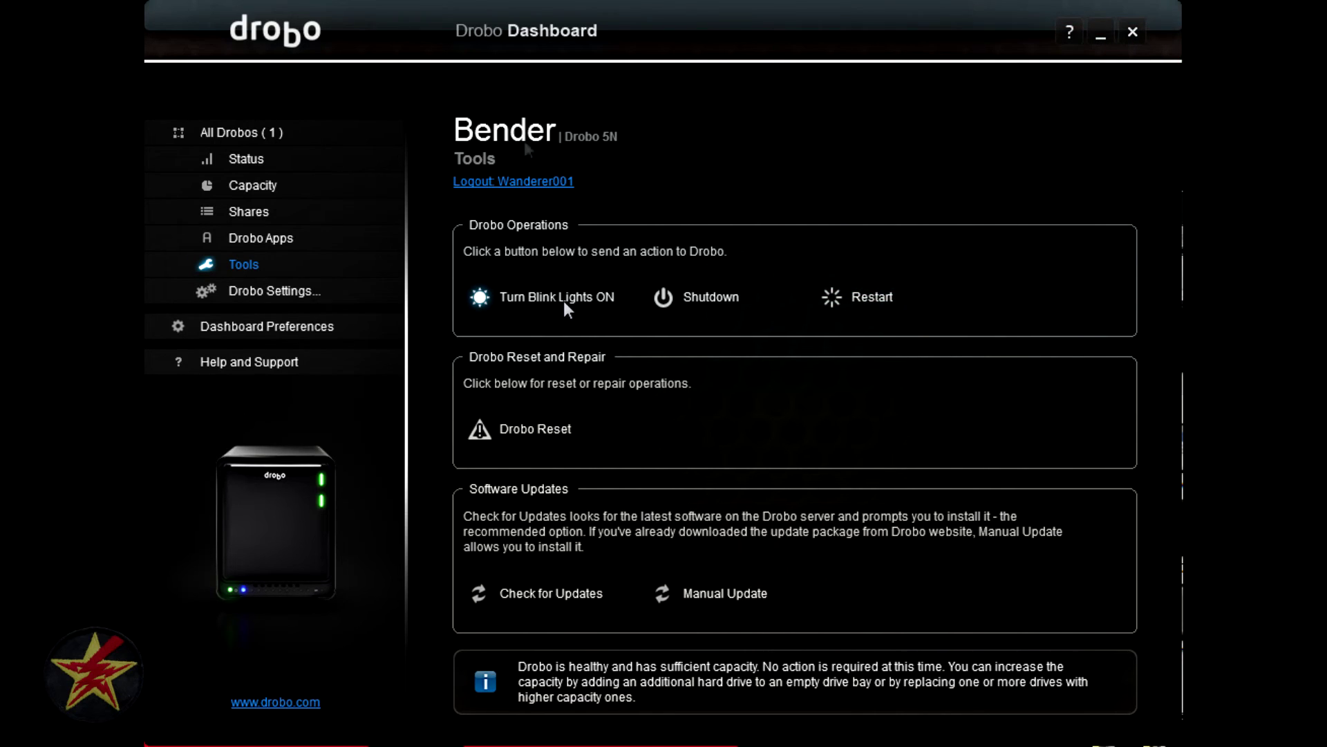
Open Bender's General settings from the Drobo Settings flyout and lower Dim Lights to 1
left_click(266, 294)
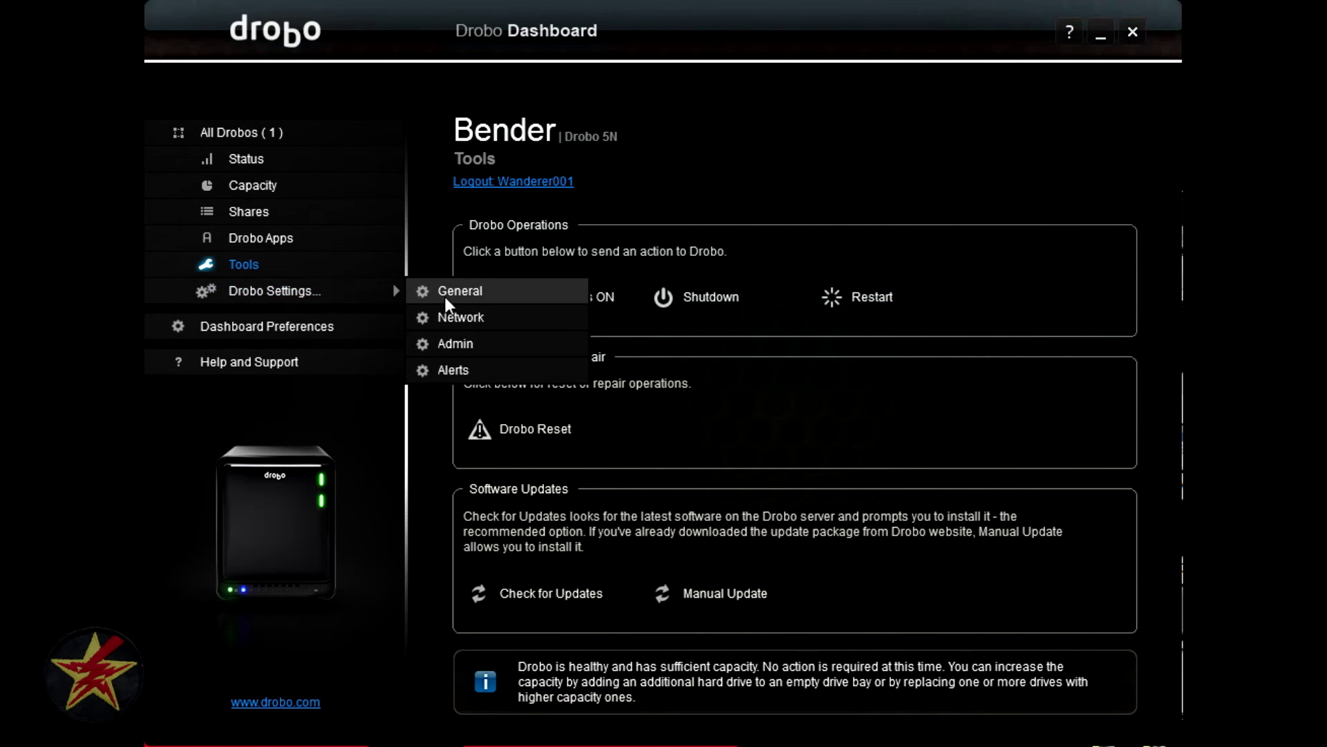
left_click(422, 291)
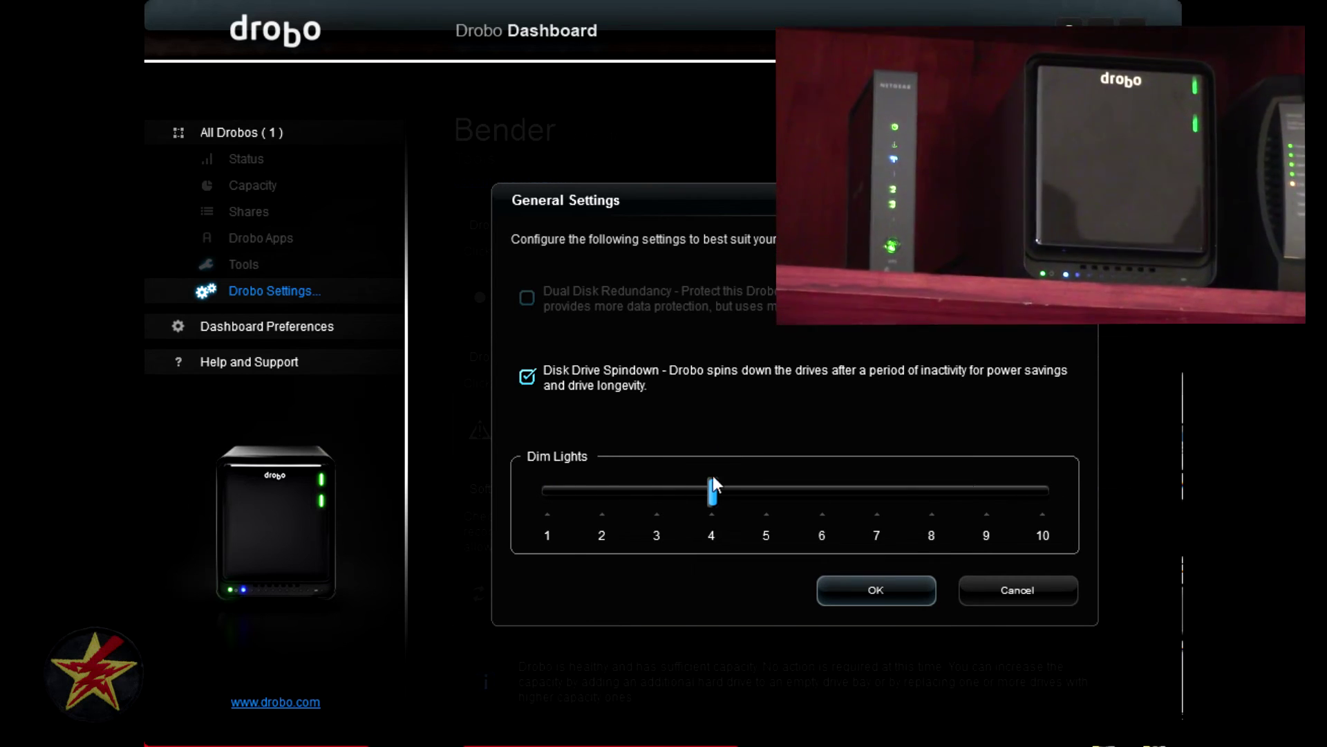
left_click(553, 489)
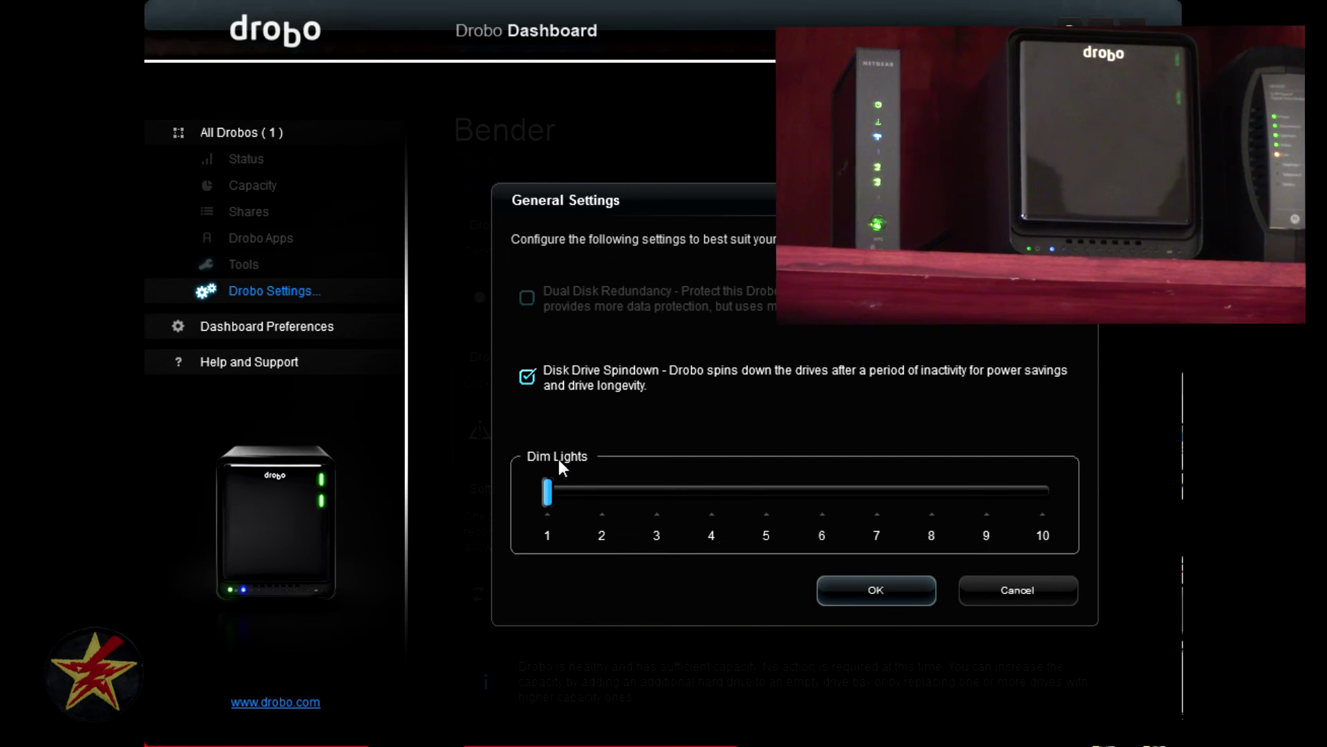
Raise Dim Lights to 10, return it to 4, and close General Settings
left_click(1042, 505)
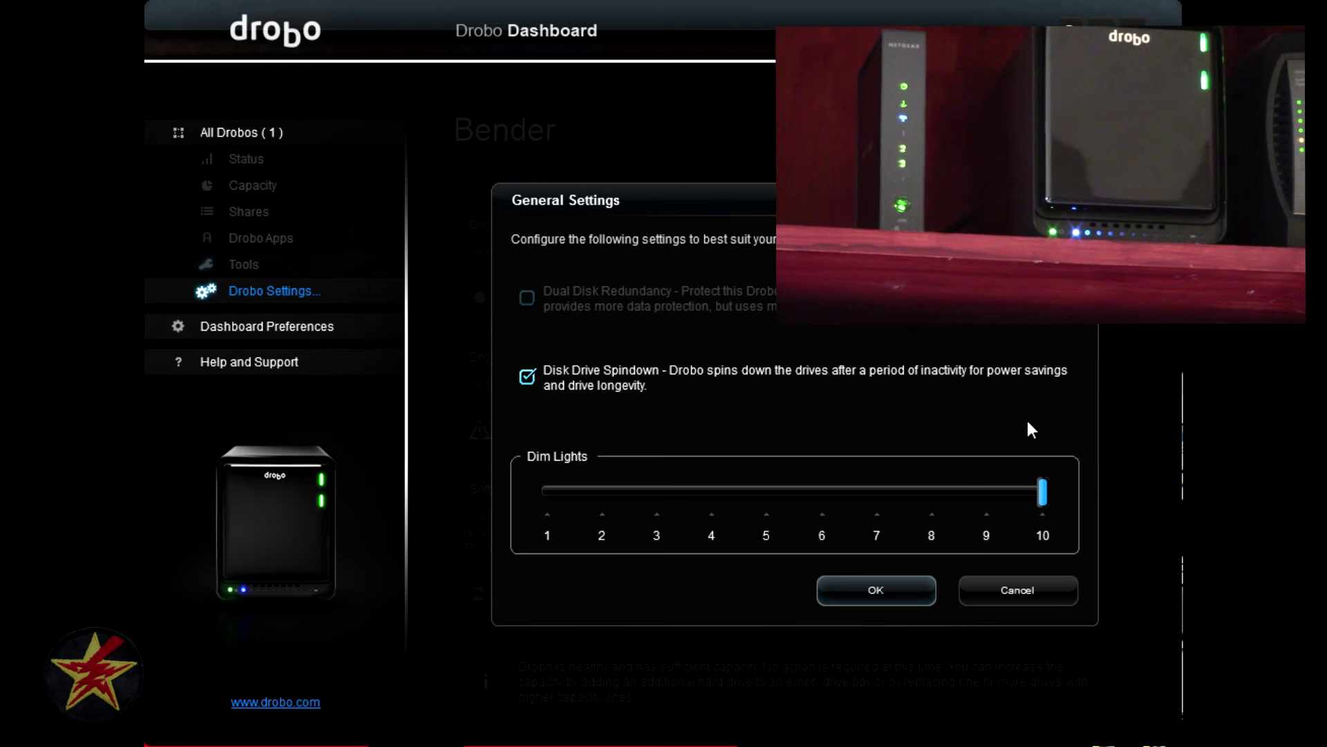
left_click(712, 501)
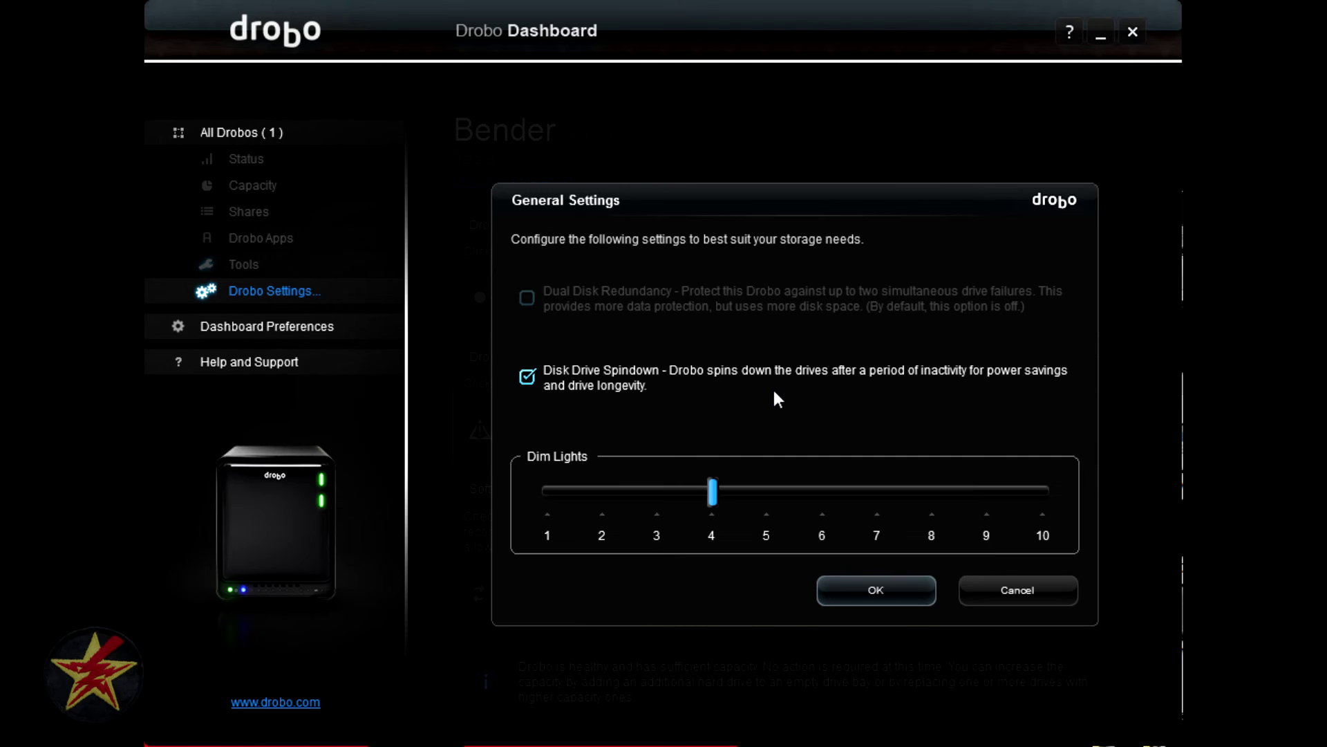
key("Return")
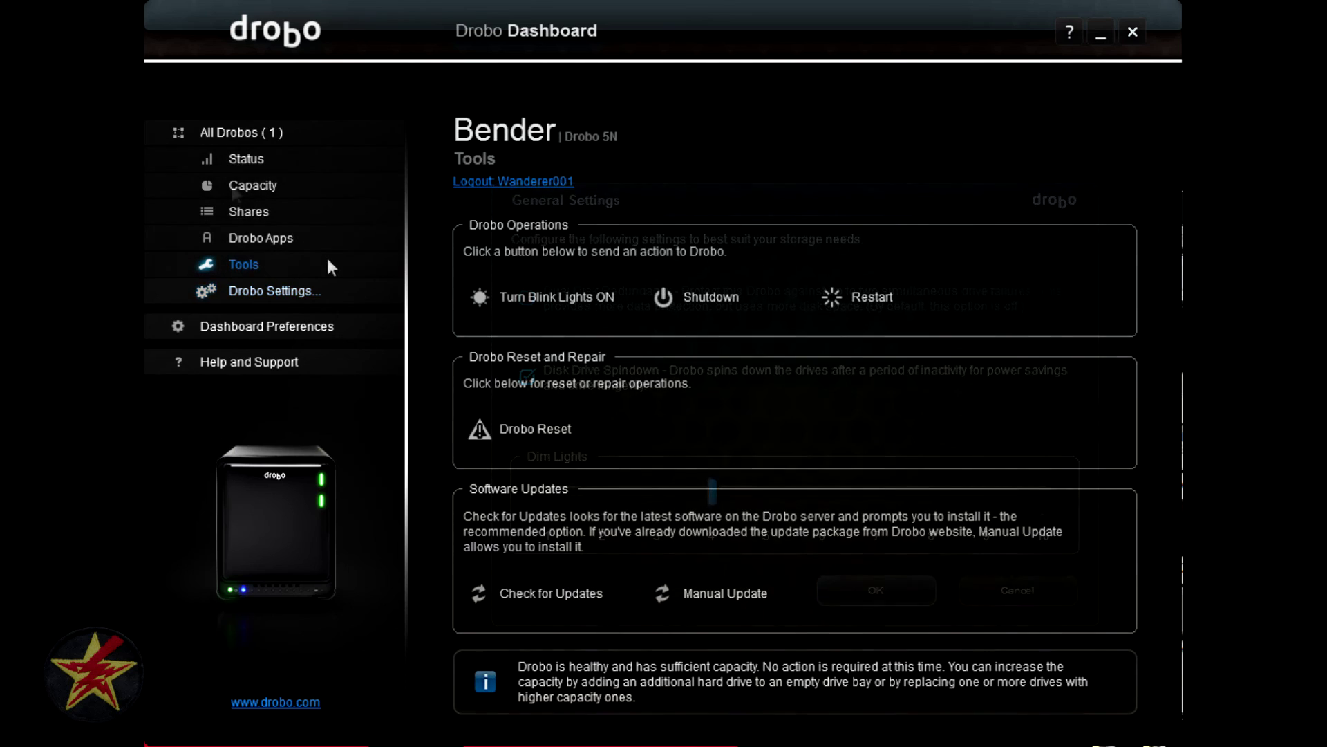
Review the Drobo admin login settings and cancel without changes
left_click(351, 294)
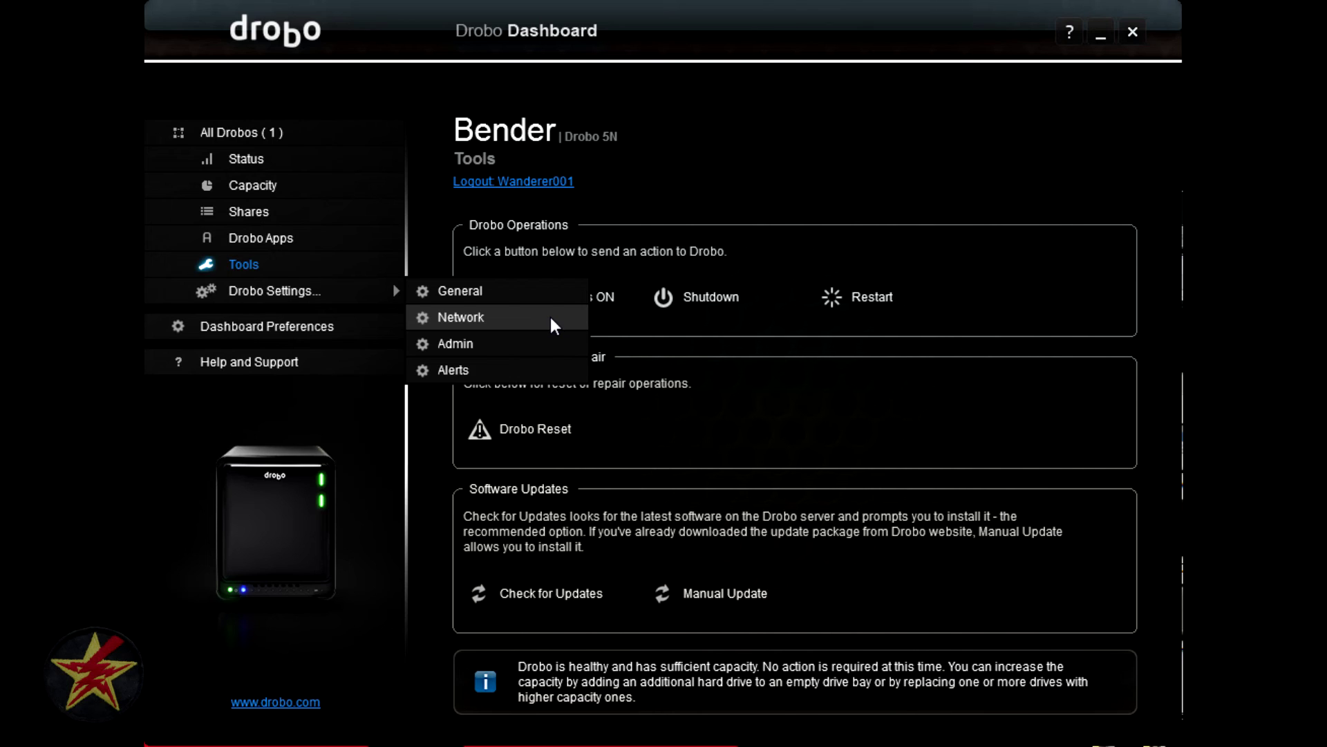
left_click(513, 343)
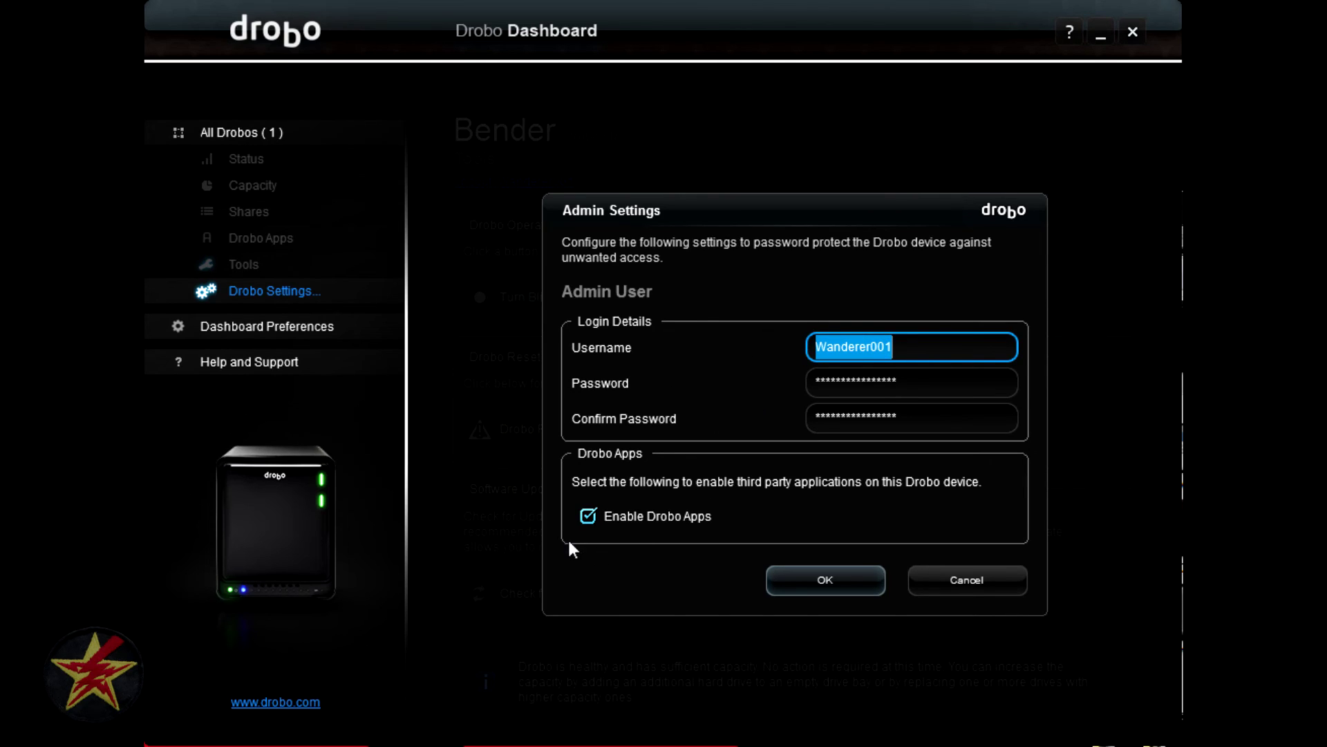
left_click(952, 577)
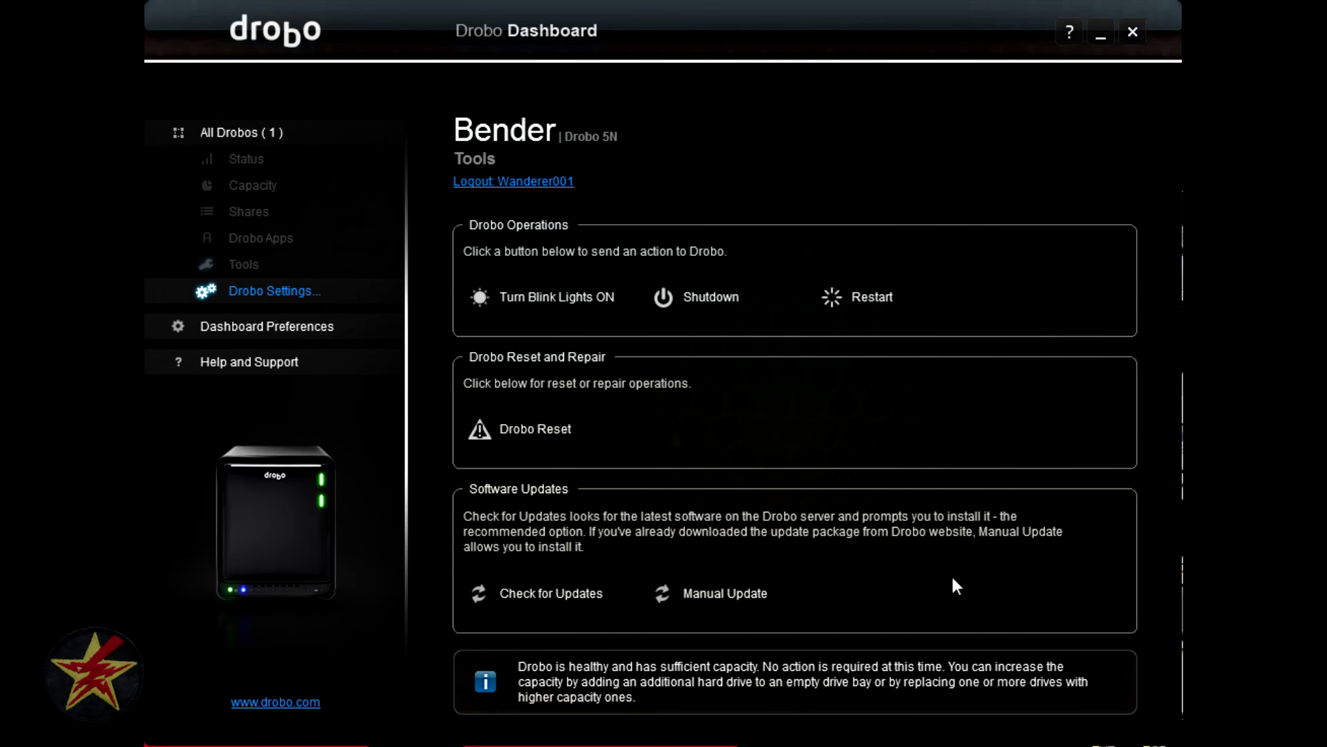
View the Alert Settings with email alerts disabled, then go to Dashboard Preferences
left_click(313, 289)
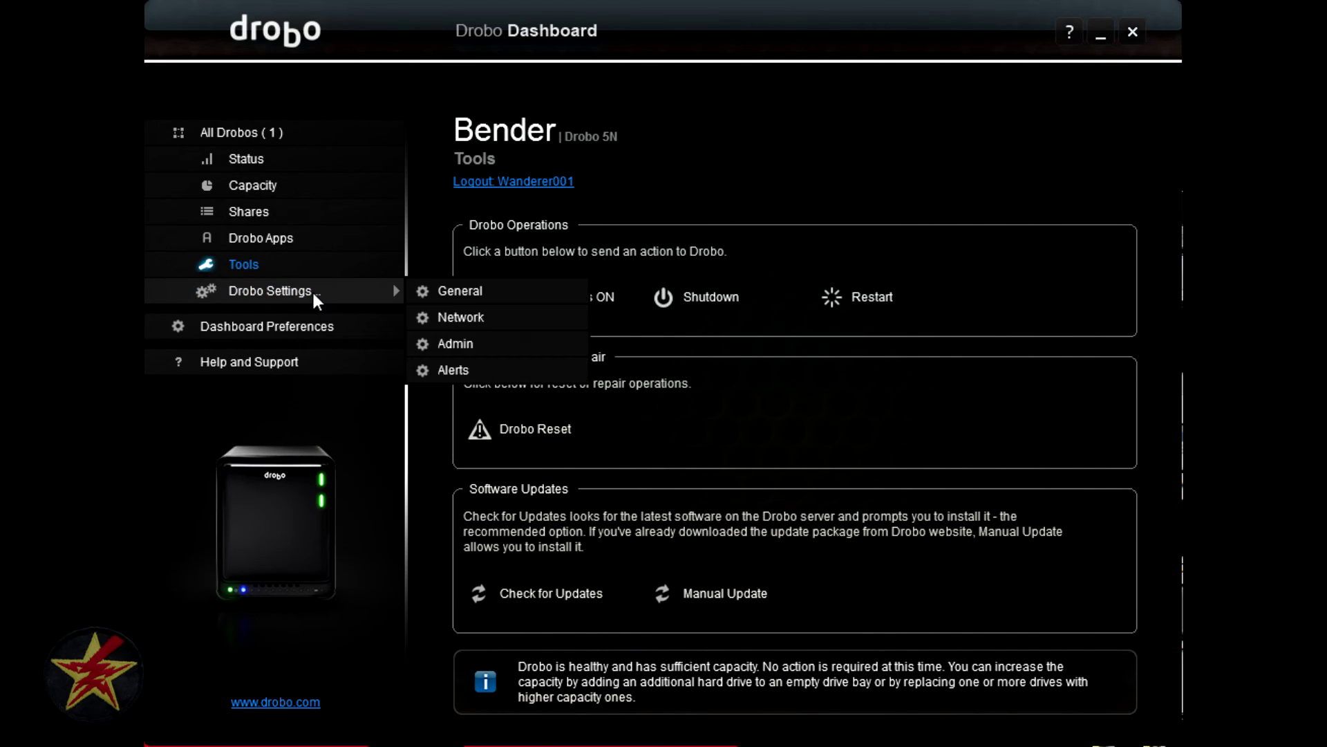
left_click(499, 373)
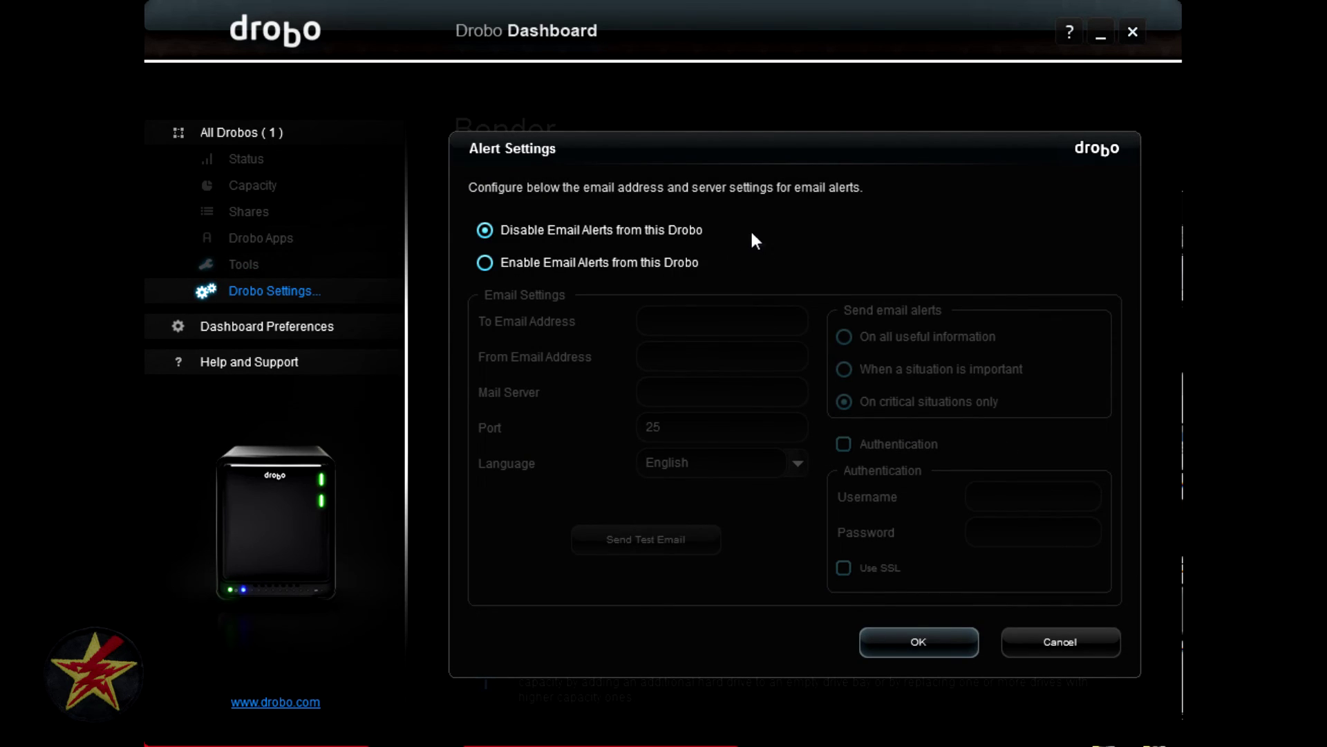
left_click(341, 325)
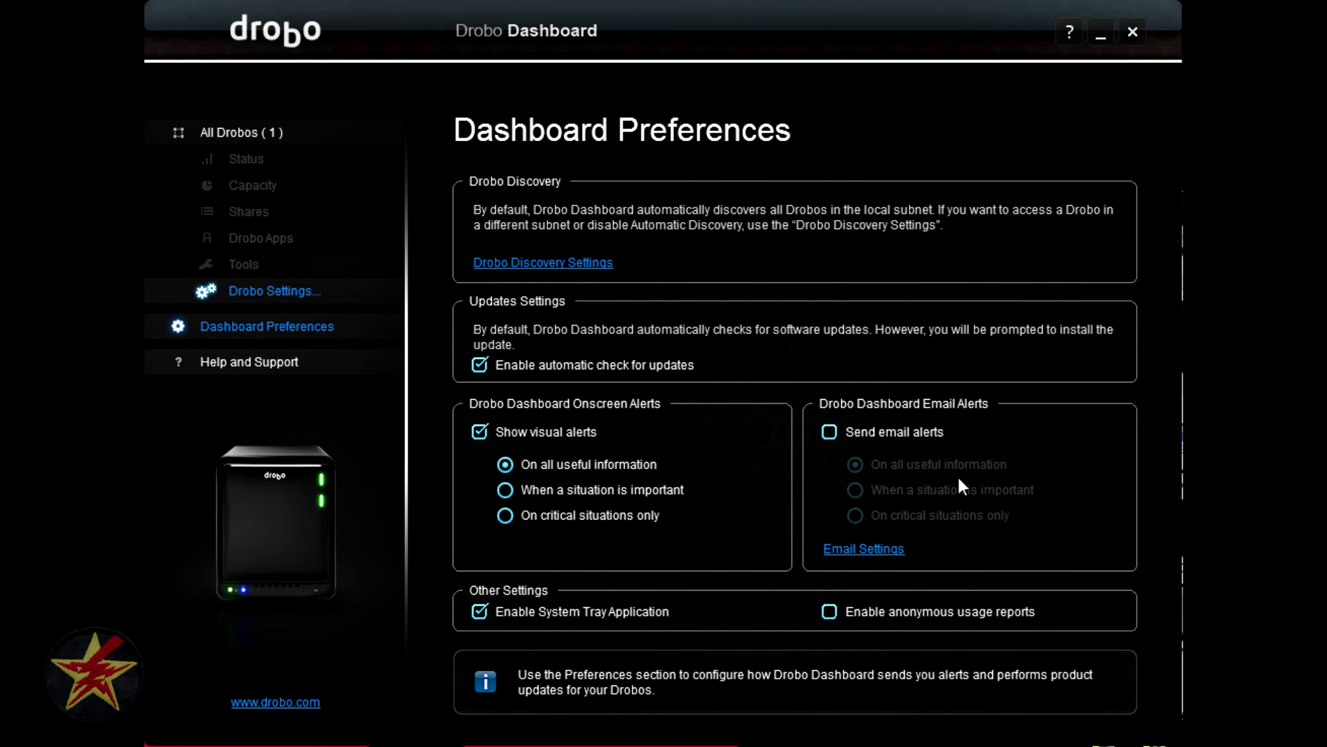
Tick Send email alerts, then cancel the Drobo Email Settings dialog without entering details
left_click(830, 431)
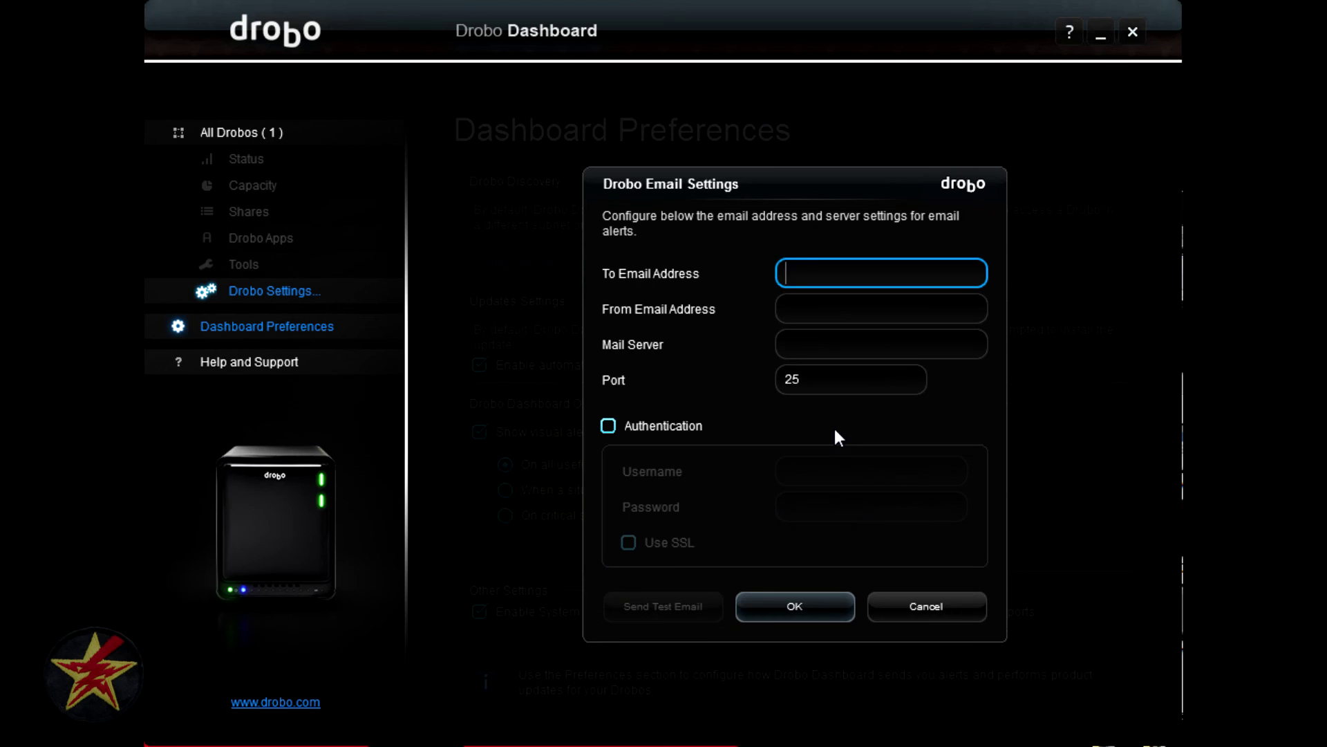
left_click(942, 613)
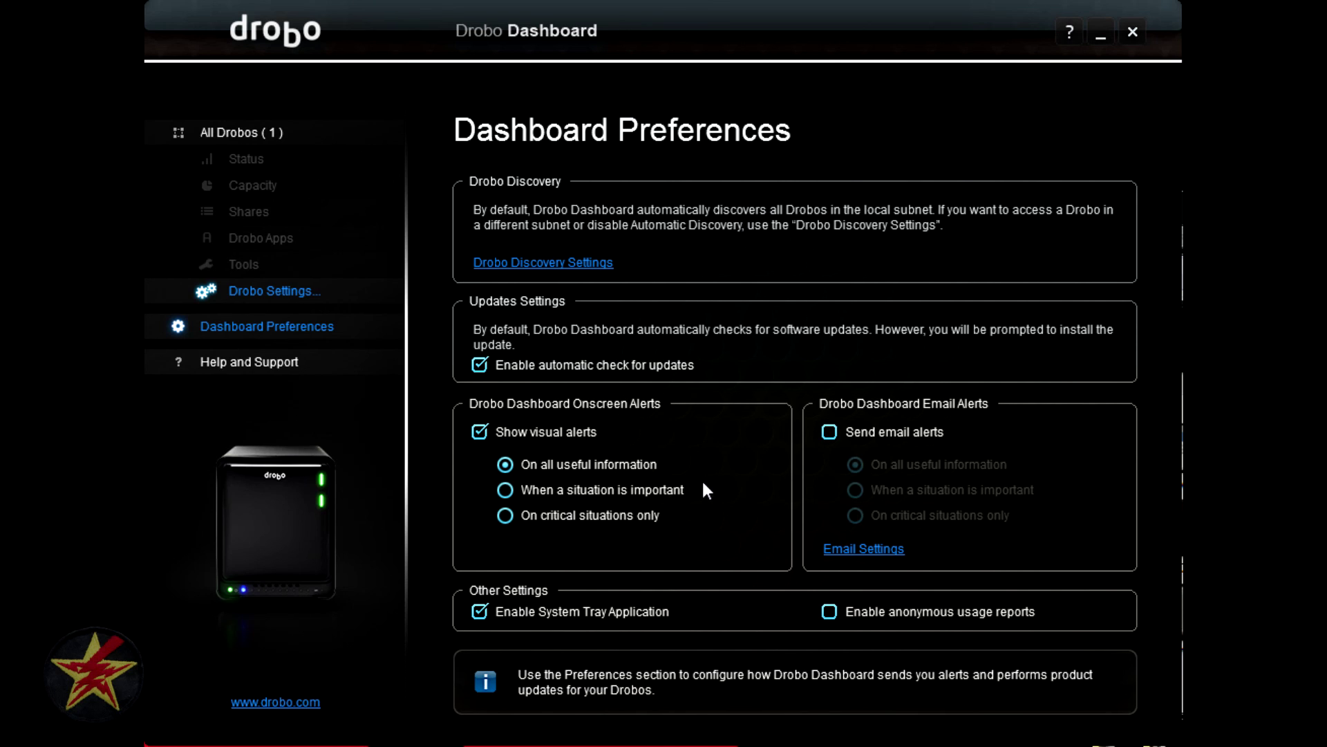
Open Help and Support and check the Get Diags Drobo list, keeping Bender selected
left_click(360, 365)
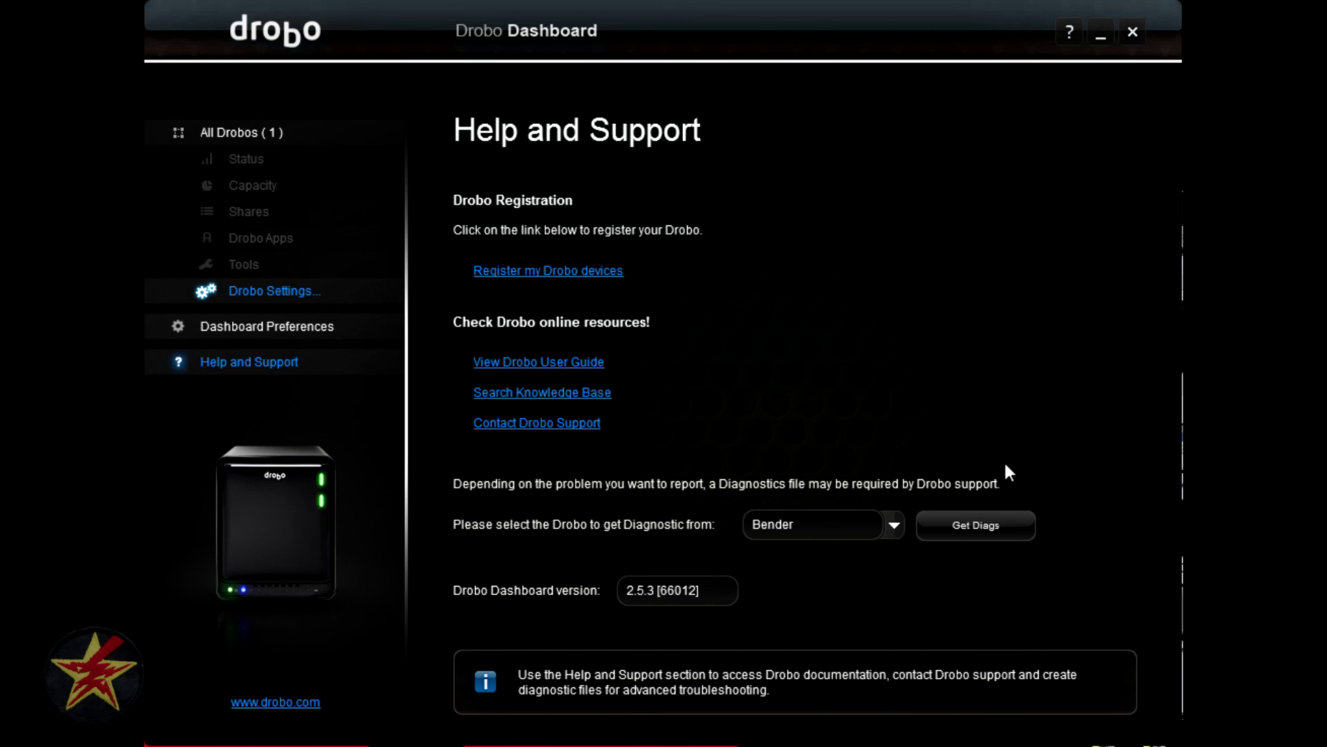
left_click(899, 532)
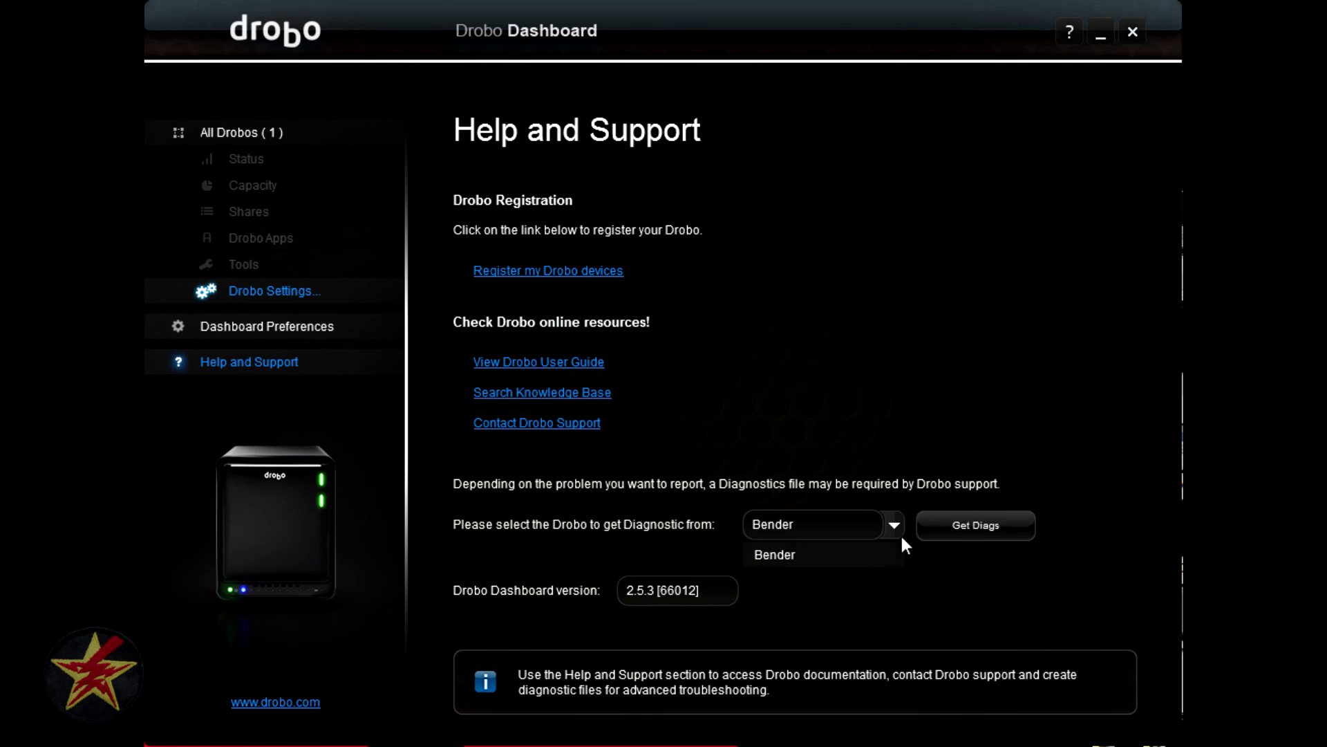
left_click(889, 527)
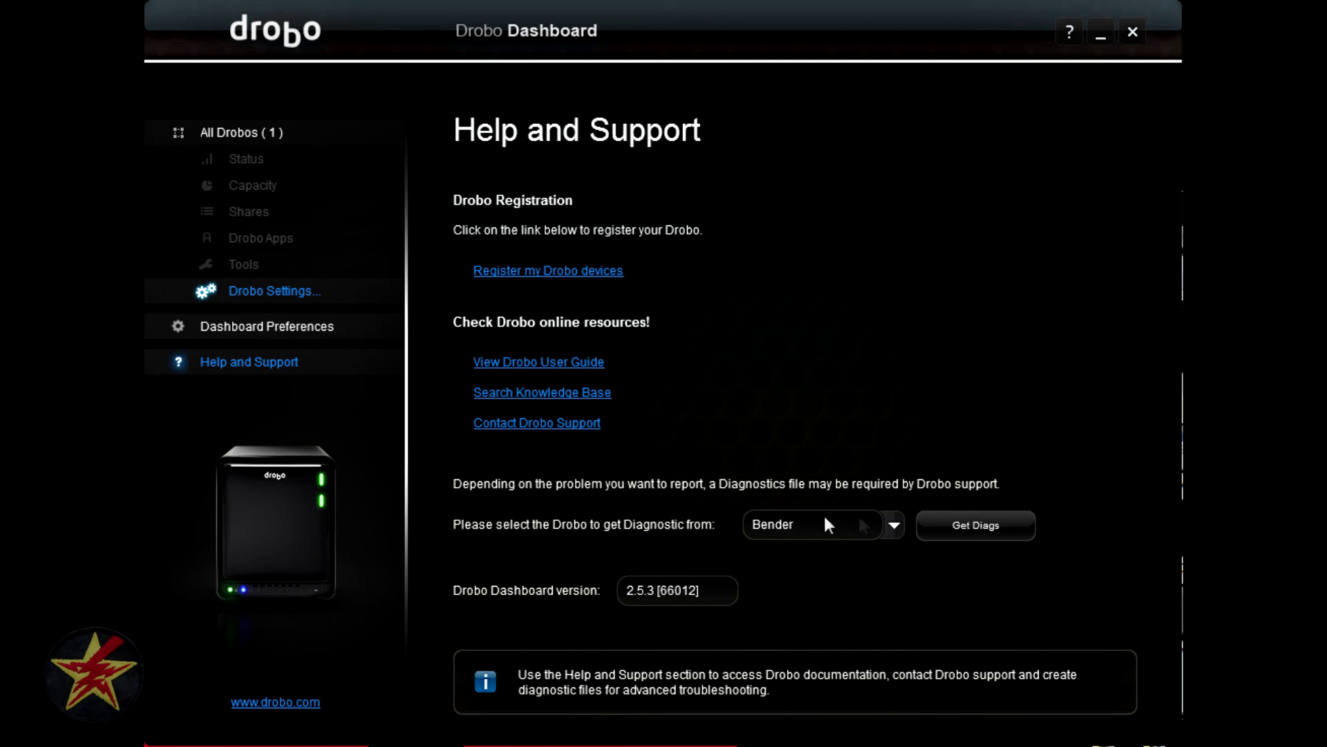